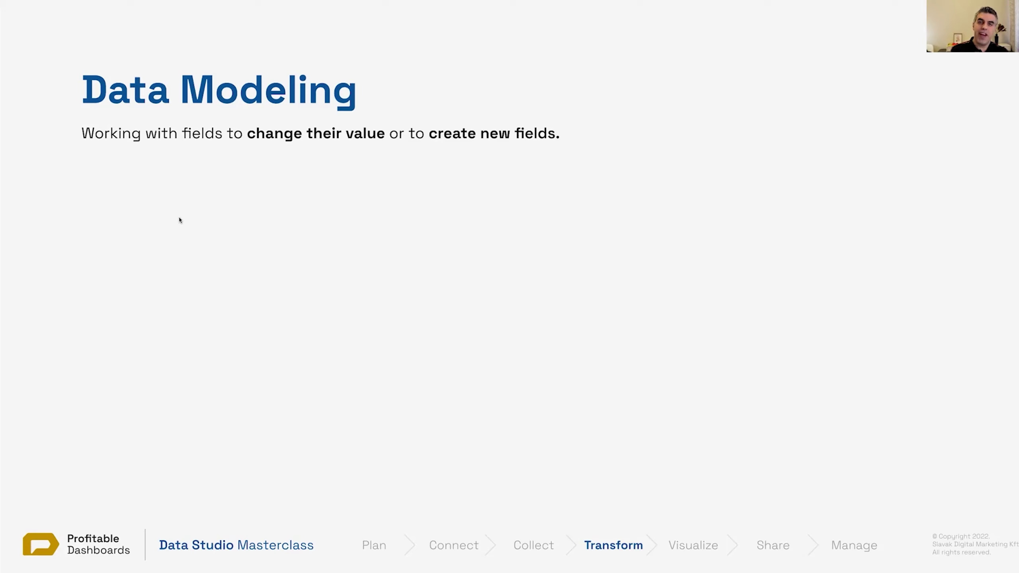
Step: Reveal the Aggregation, Calculated Fields, Data Blending and Parameters topics, then advance to the Aggregation slide
click(179, 220)
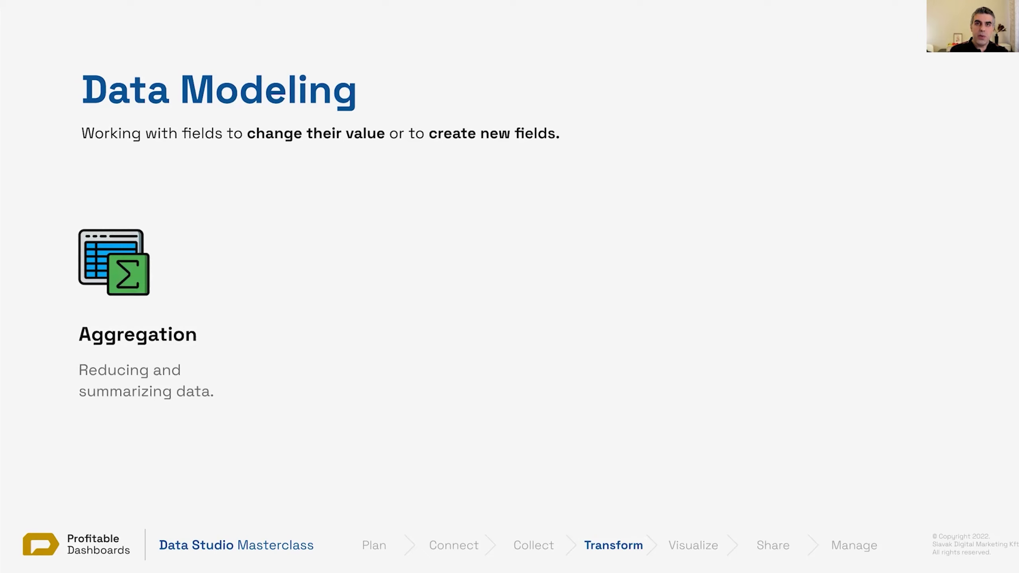
key(Right)
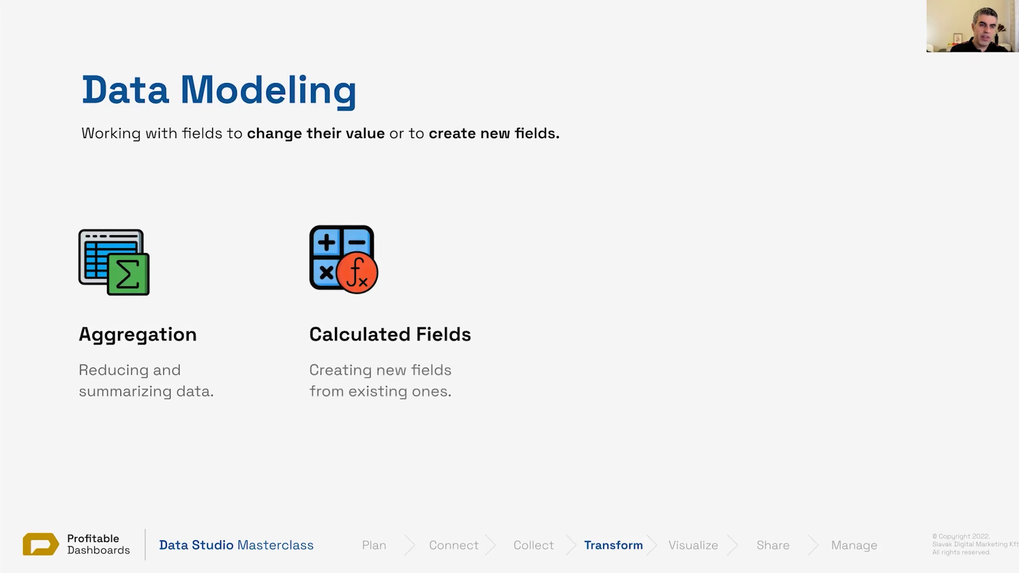
key(Right)
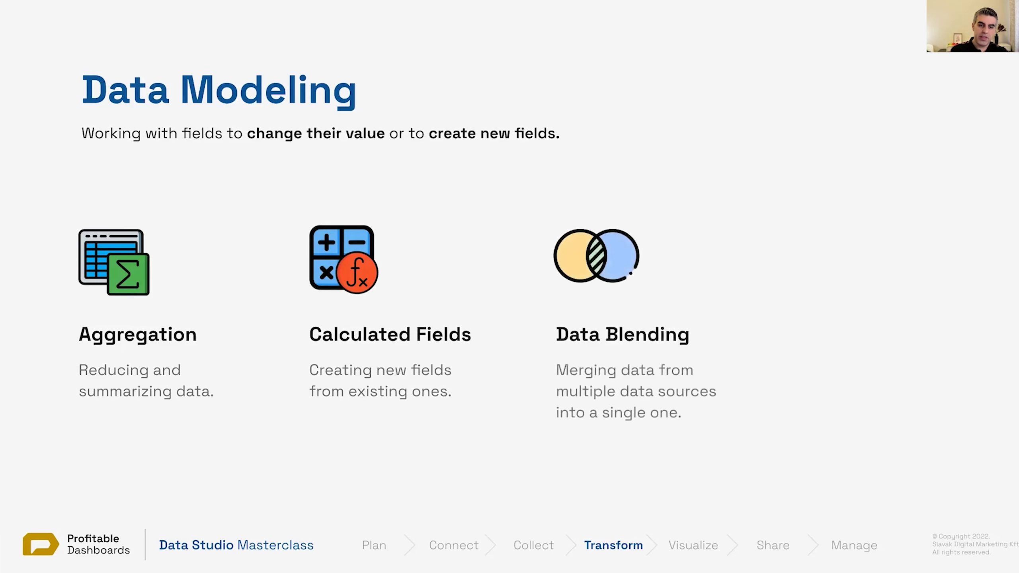
key(Right)
key(Right)
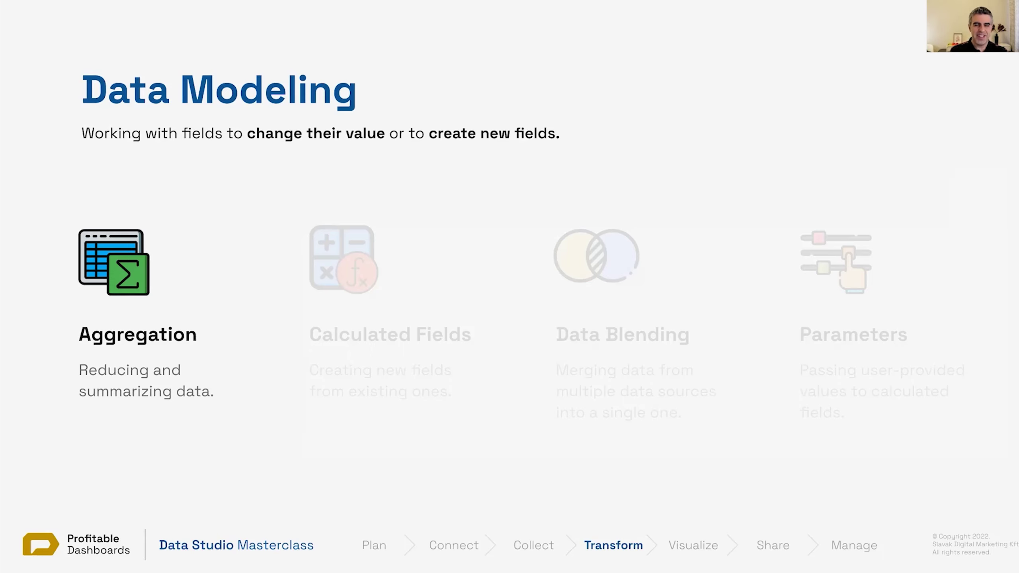
key(Right)
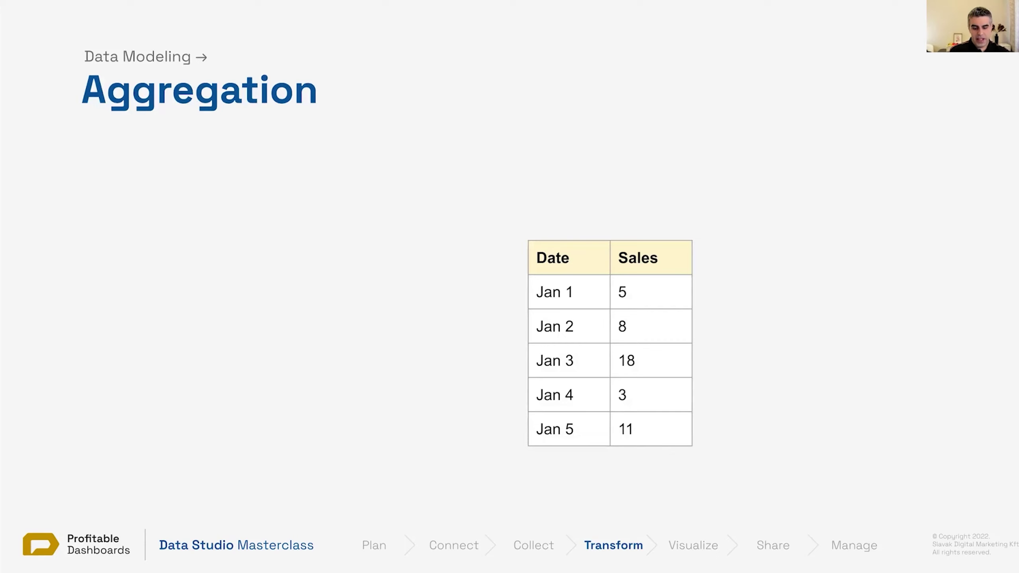
Step: Show the definition 'The process of reducing and summarizing data' and the Sum bullet
key(Right)
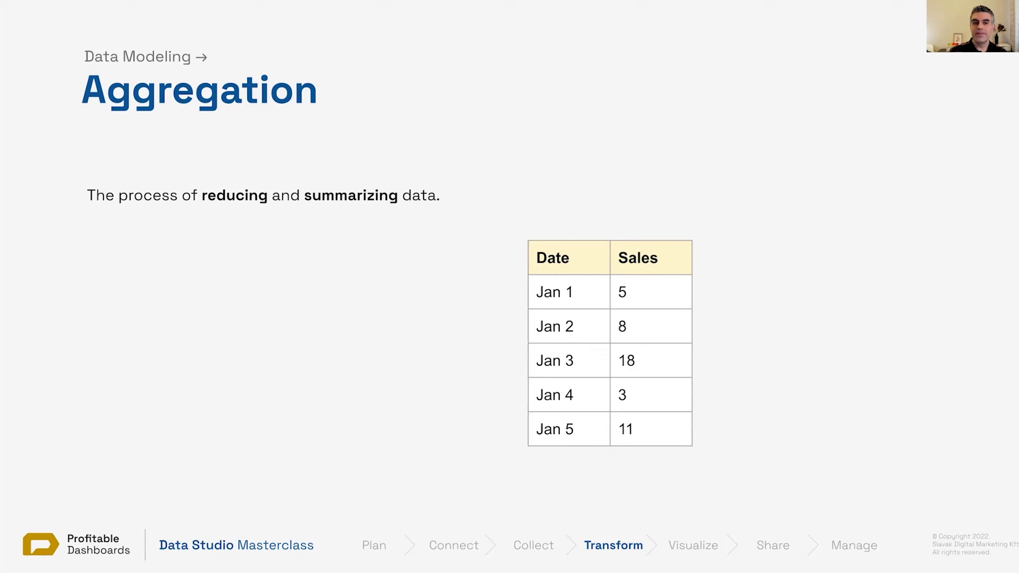
key(Right)
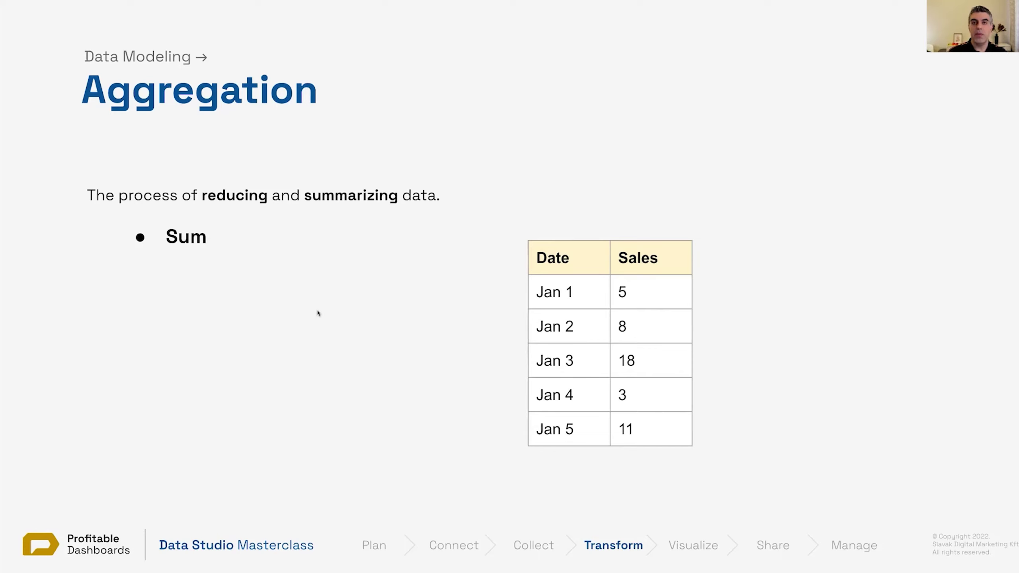
Step: Reveal the Avg, Count / Count Distinct, Min / Max and None & Auto bullets, then the Sales results table
key(Right)
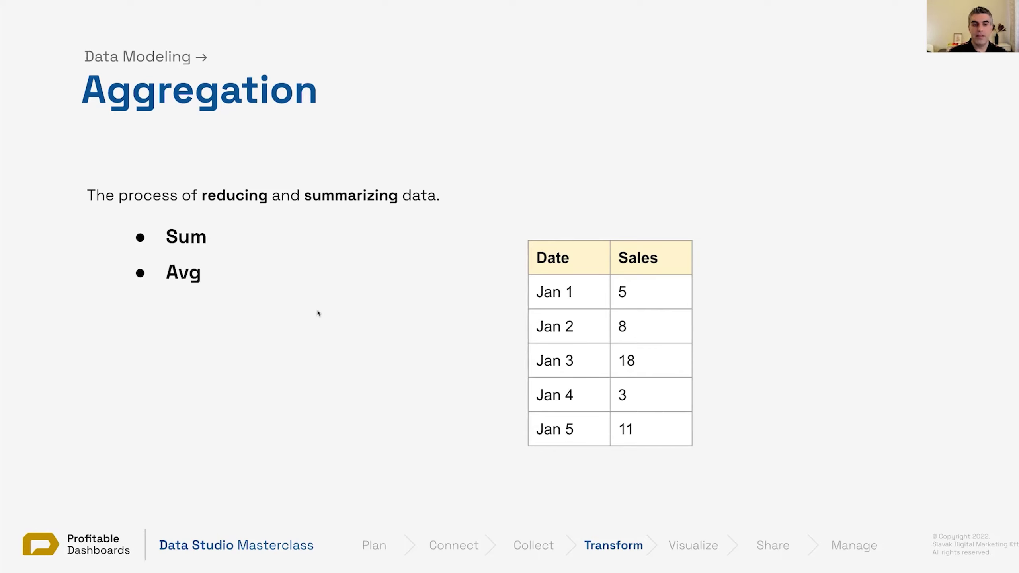
key(Right)
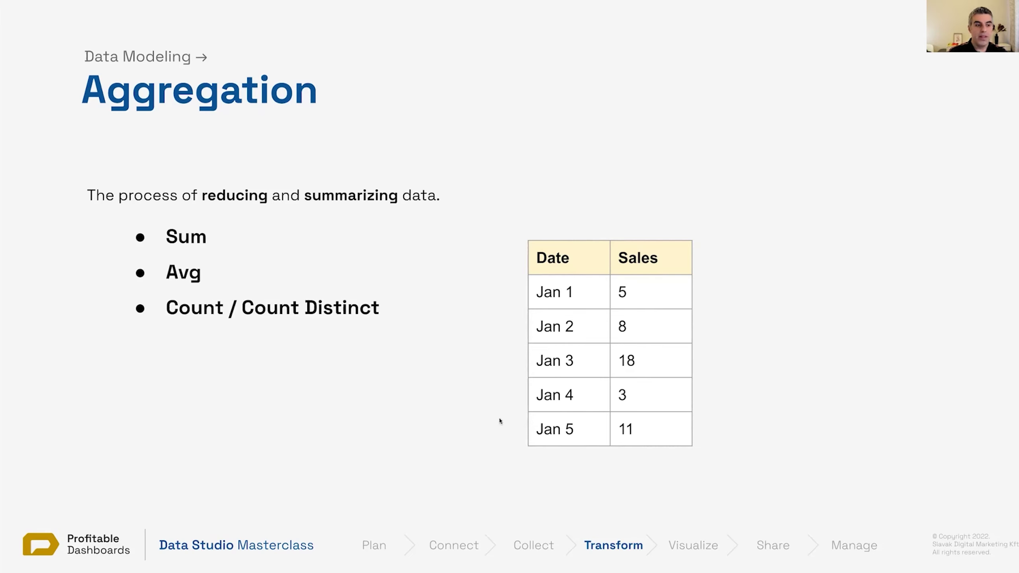
key(Right)
key(Right)
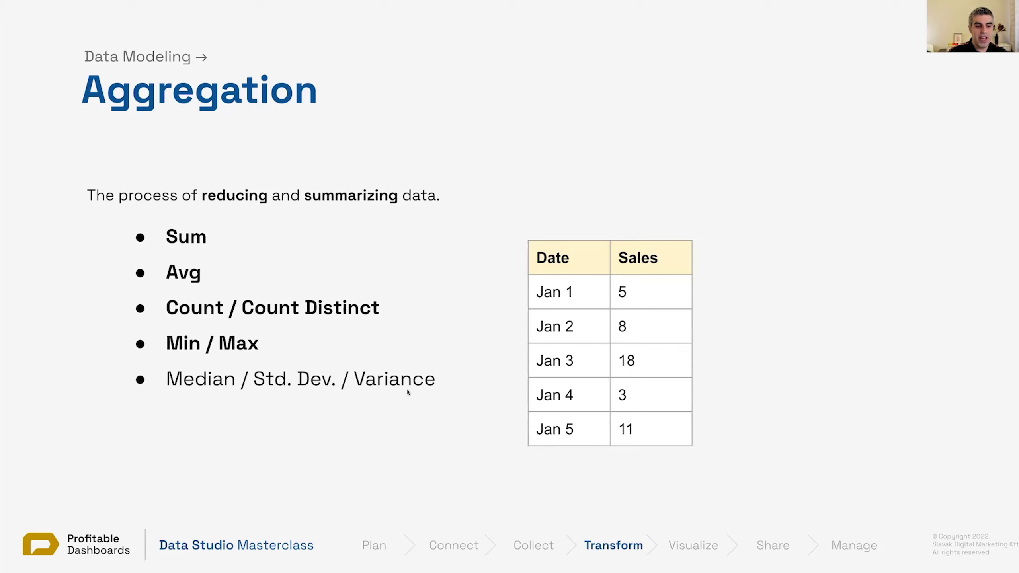
key(Right)
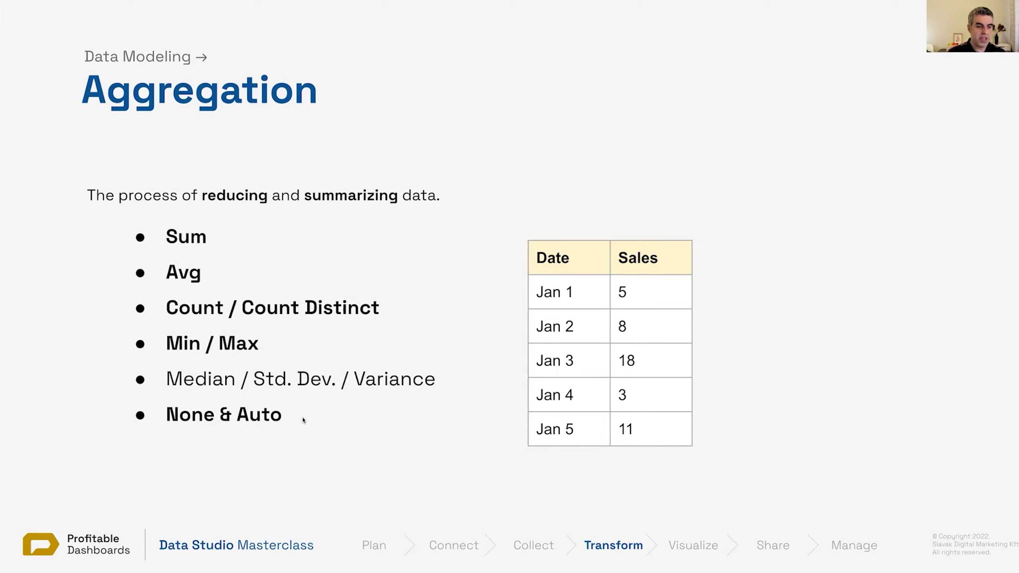
key(Right)
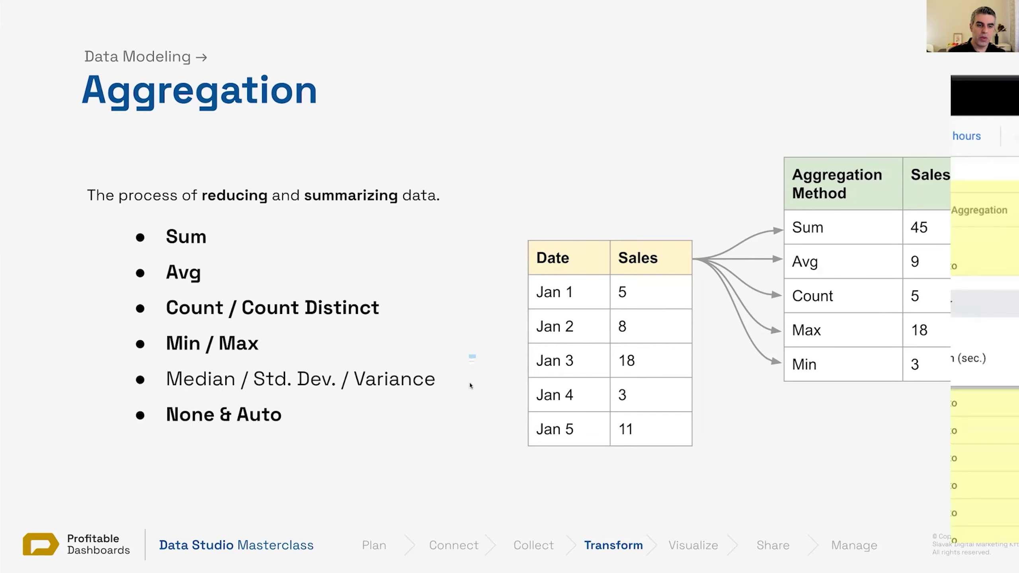
Step: Exit the slideshow at Live Demo and view the Data Studio Aggregation report's Grand Total page
key(Right)
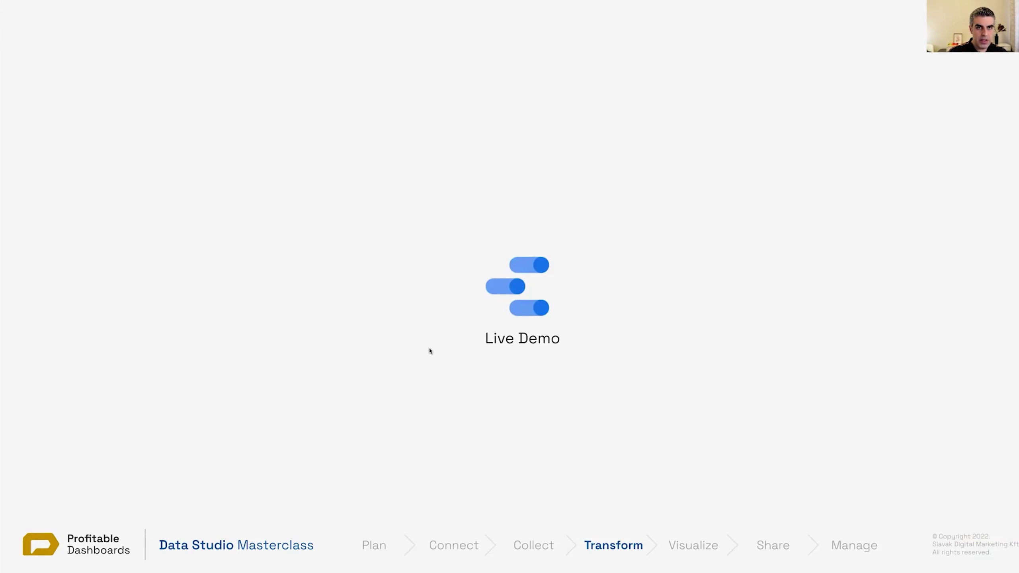
key(Escape)
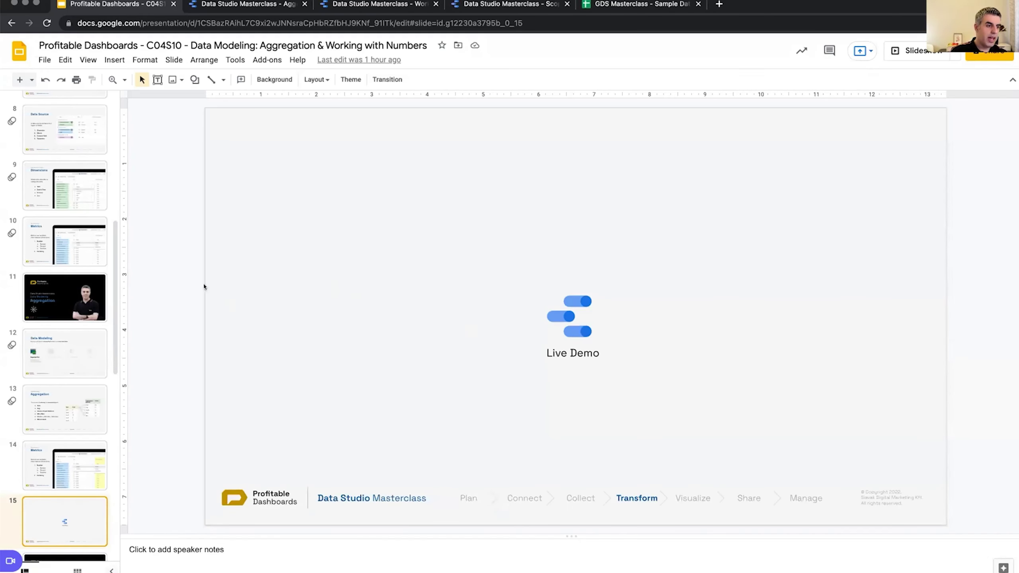
click(260, 6)
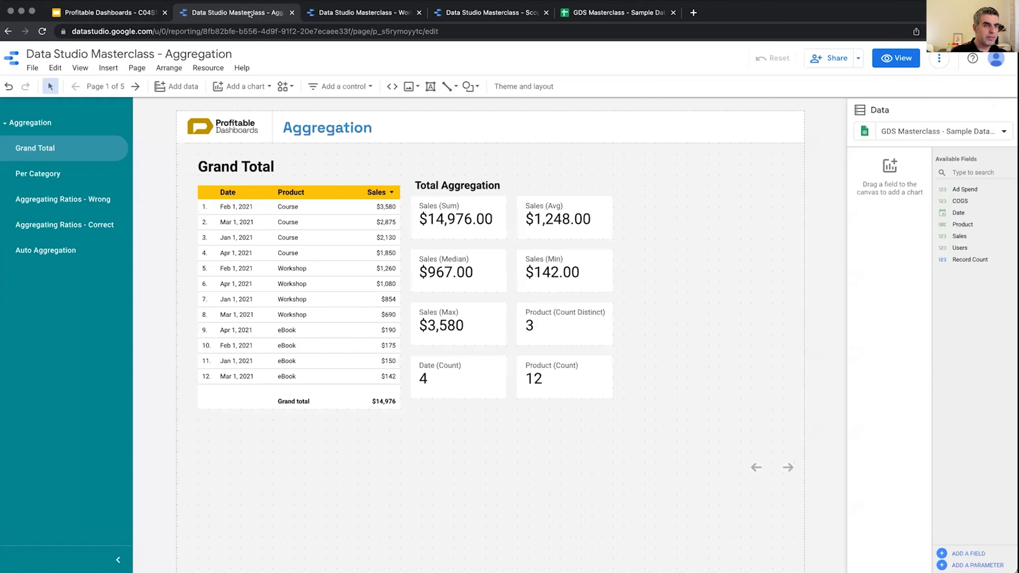
click(901, 63)
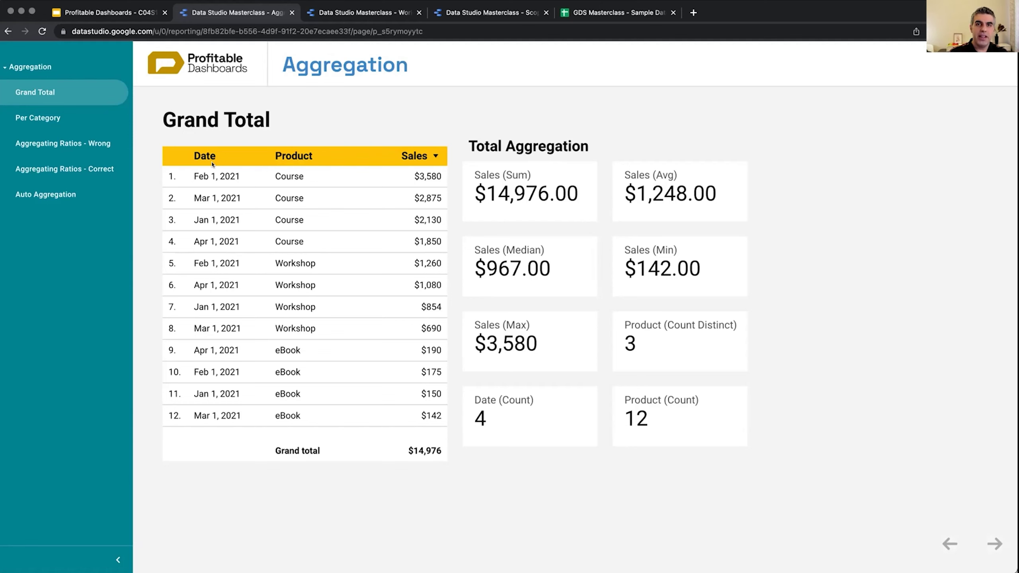
Step: Inspect the Product Sales sheet's Date, Product, Users, Sales and COGS cell values
key(super+5)
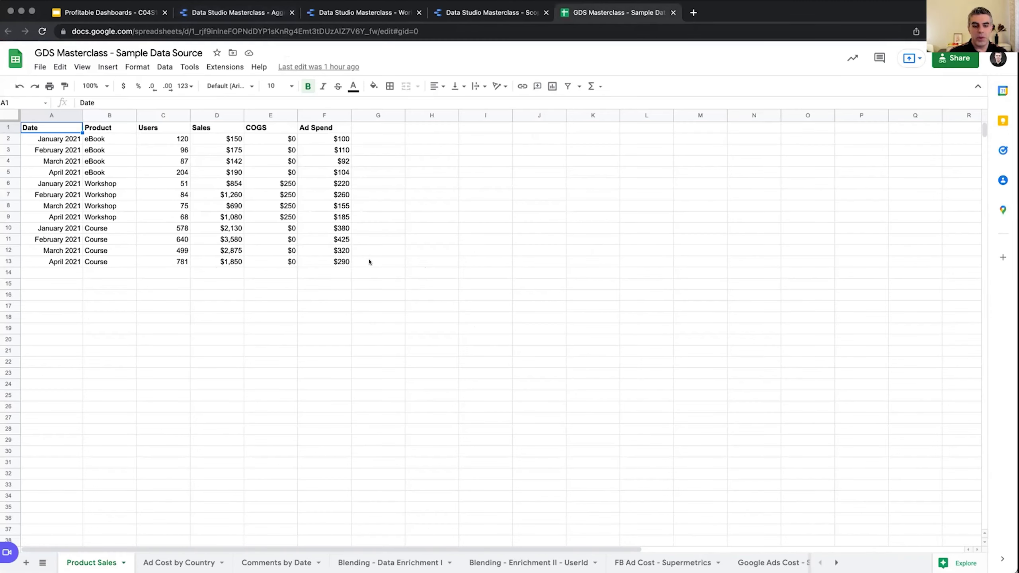
click(54, 139)
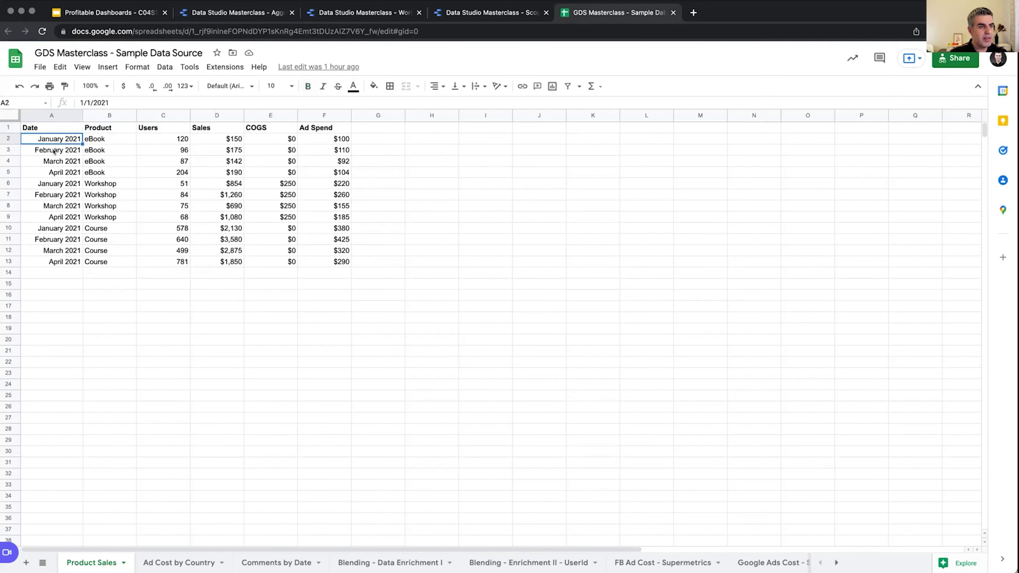
click(54, 153)
click(57, 164)
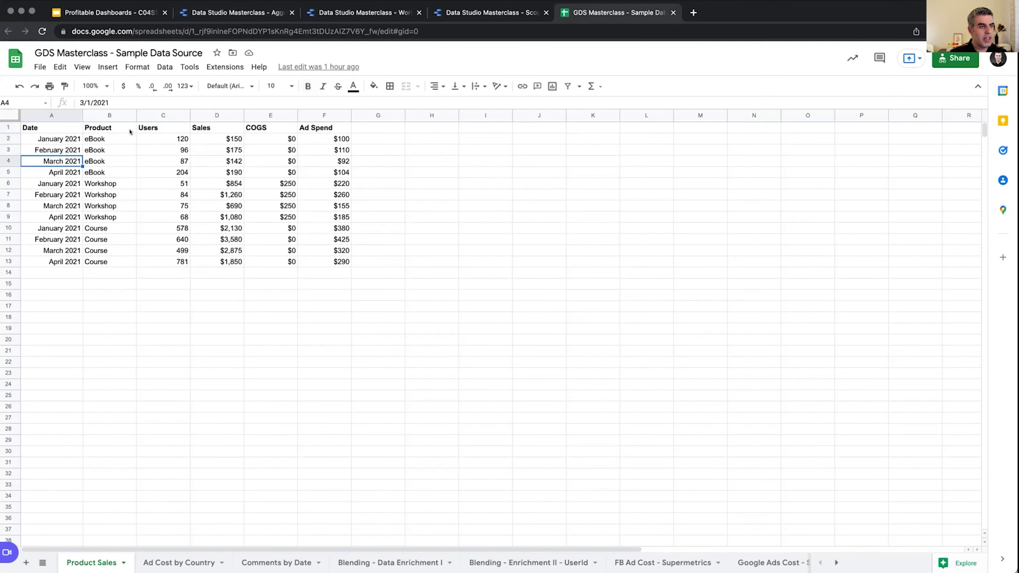
click(114, 139)
click(168, 137)
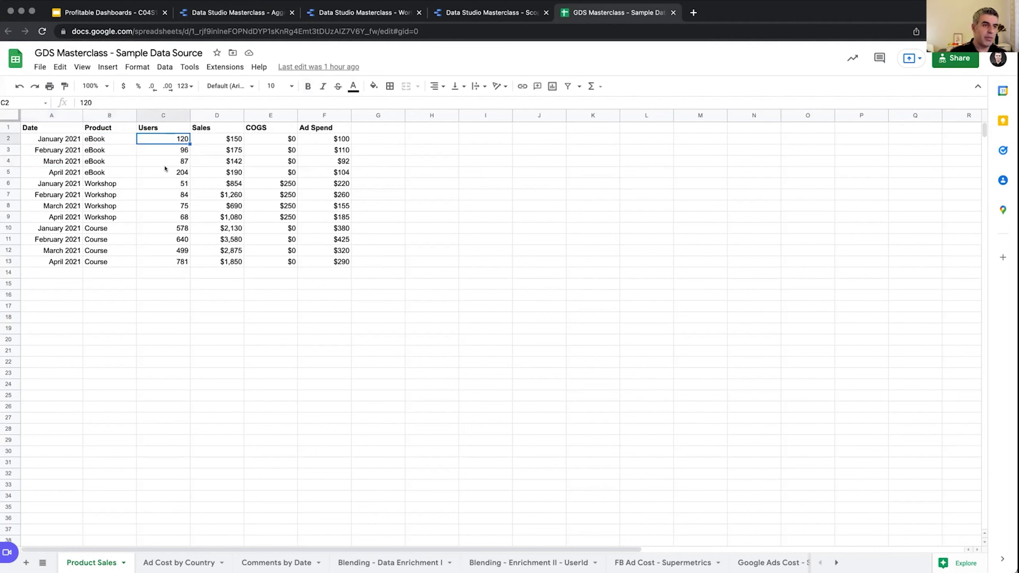
click(221, 140)
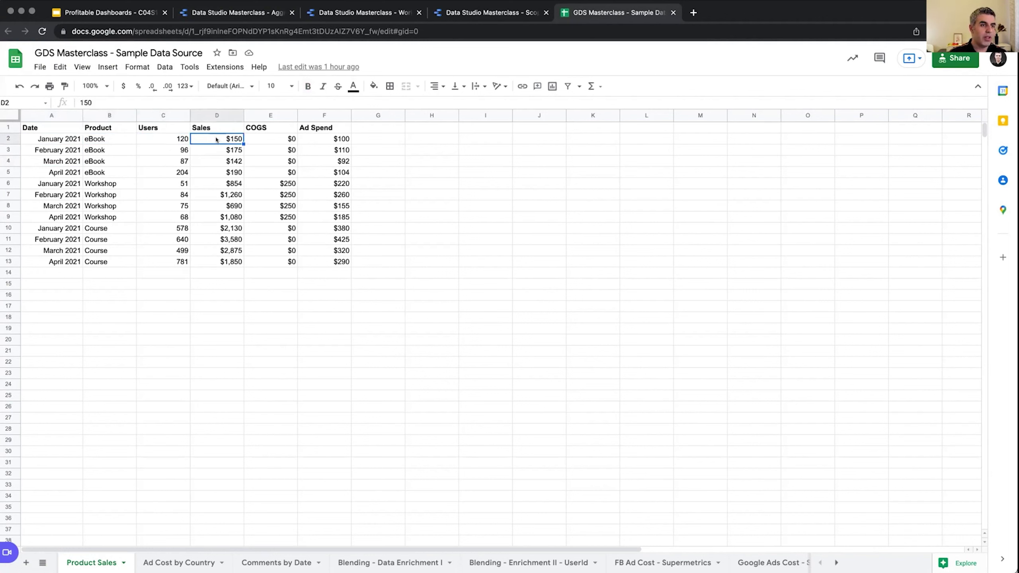
click(214, 174)
click(271, 137)
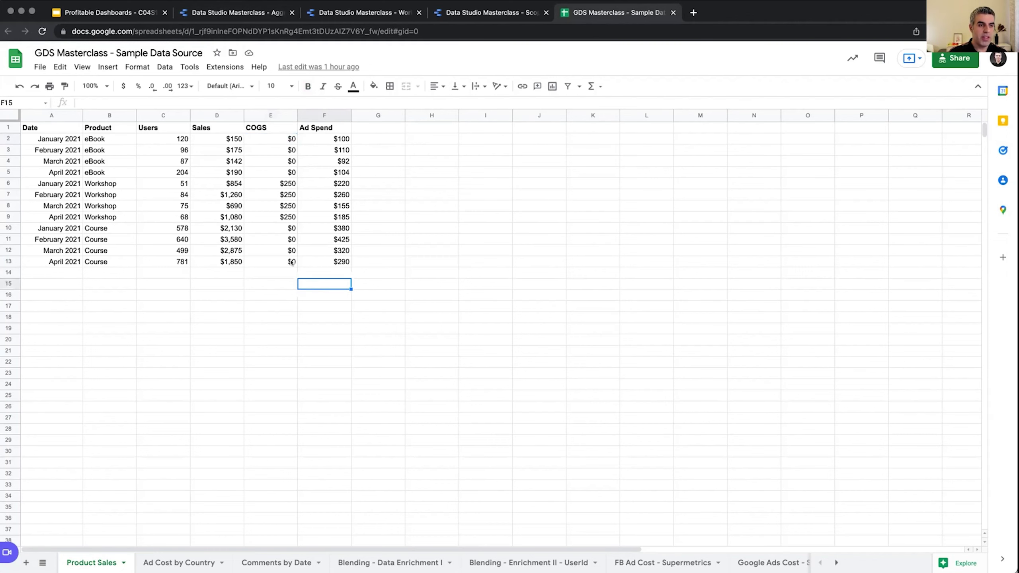
Step: Open the Aggregation report in edit mode and select the Grand Total table
click(254, 14)
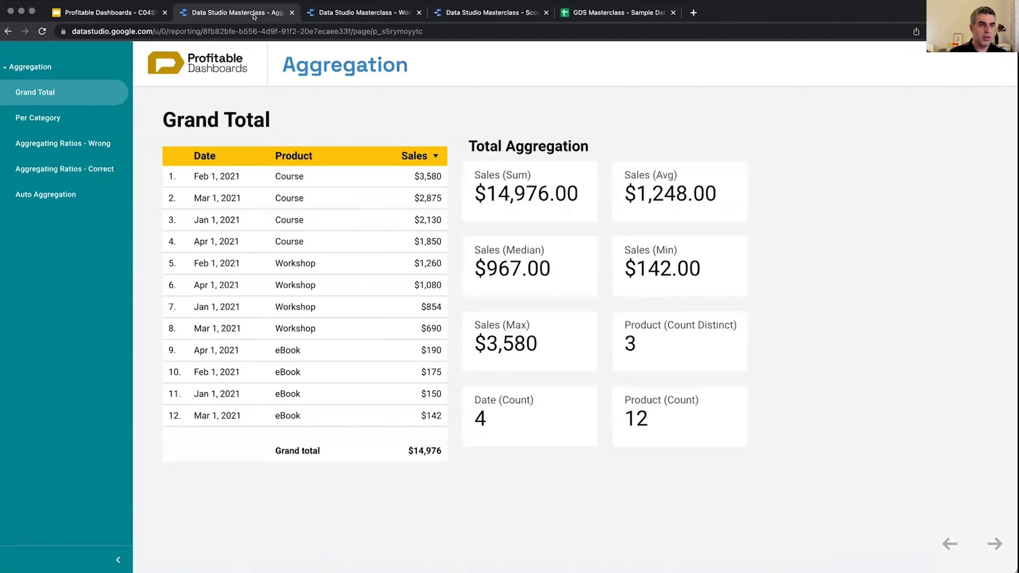
mouse_move(910, 84)
click(891, 52)
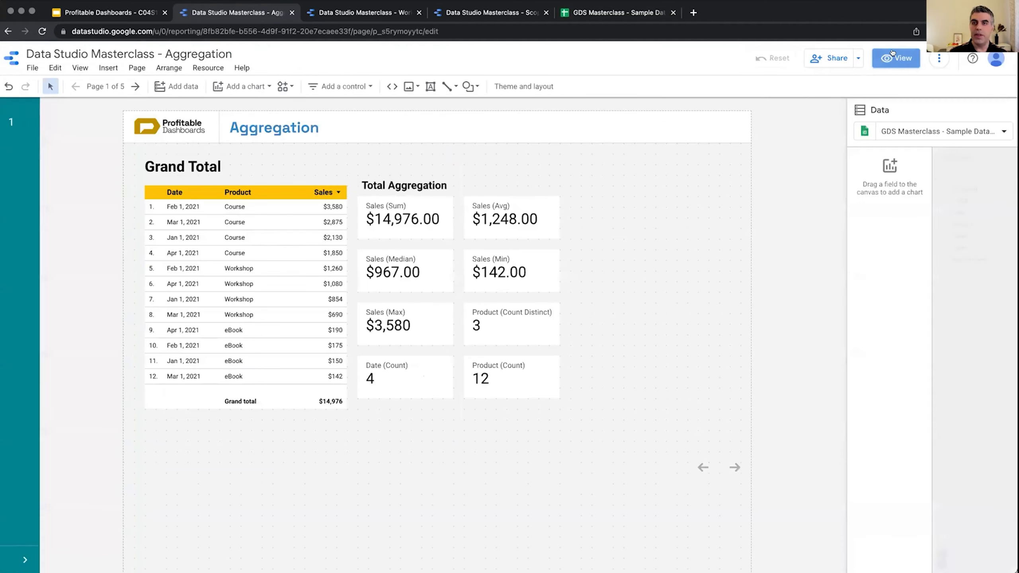
click(277, 178)
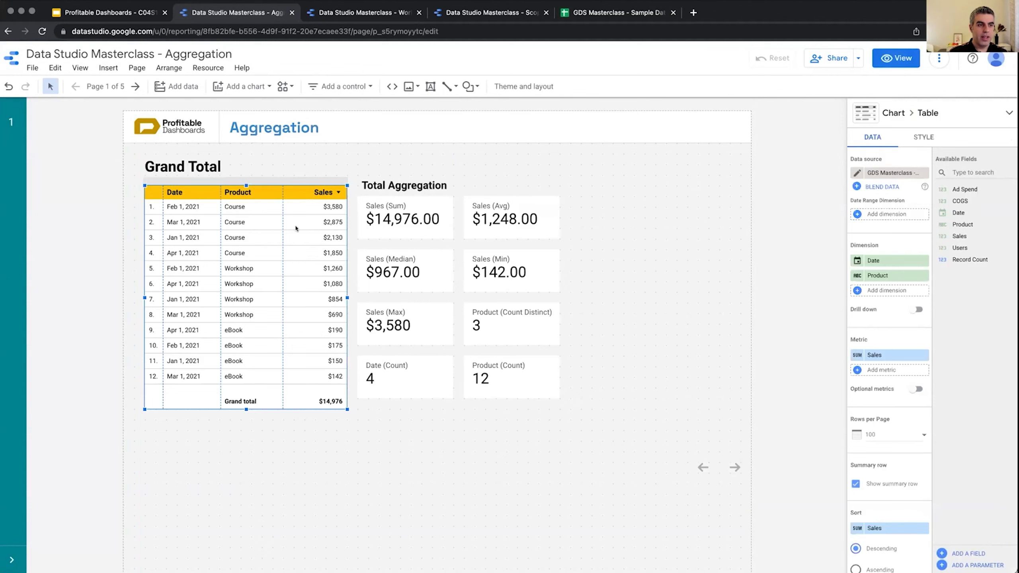
Step: Review the data source fields' default aggregations, then close the field list
click(856, 173)
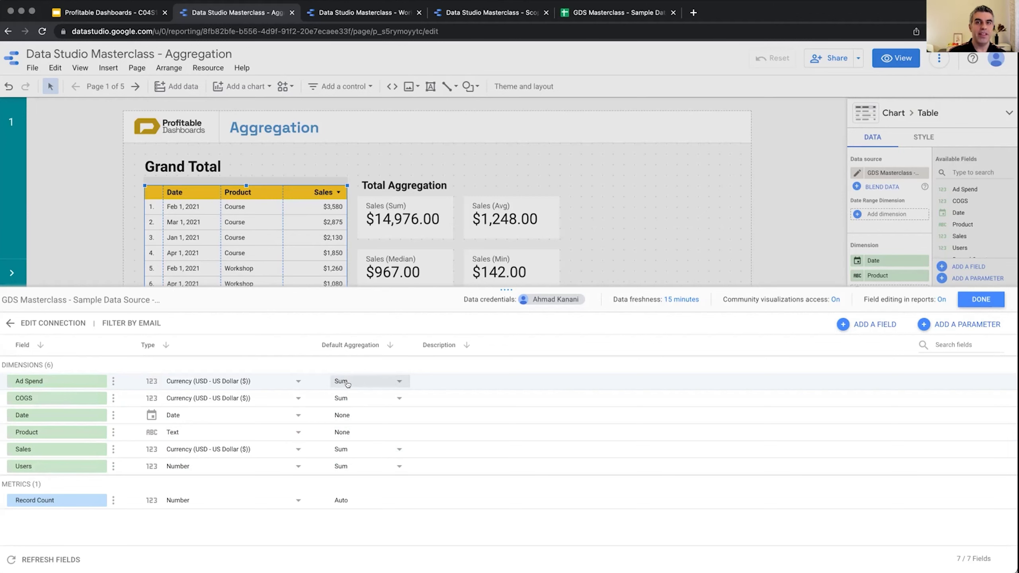
click(53, 323)
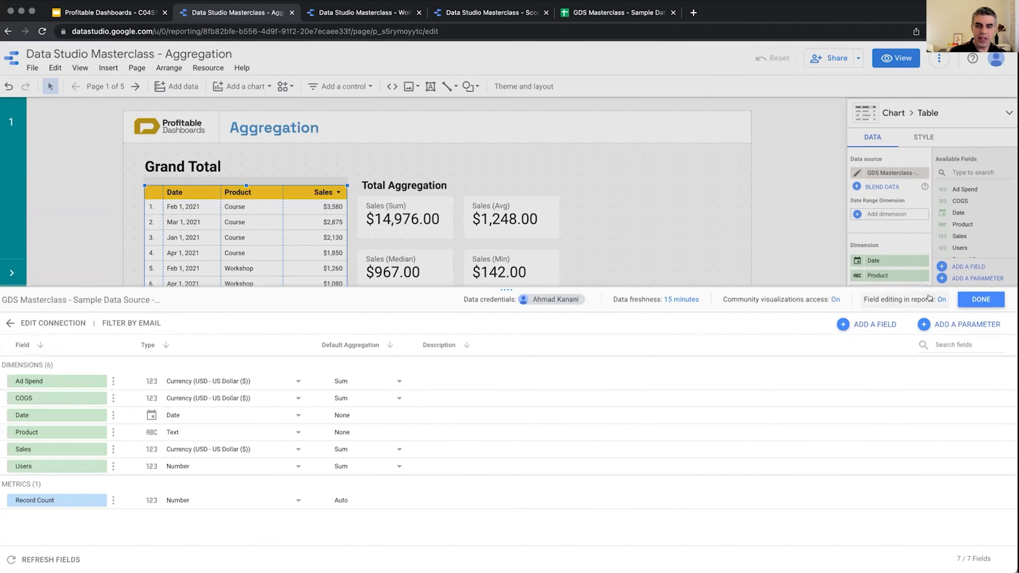
click(979, 299)
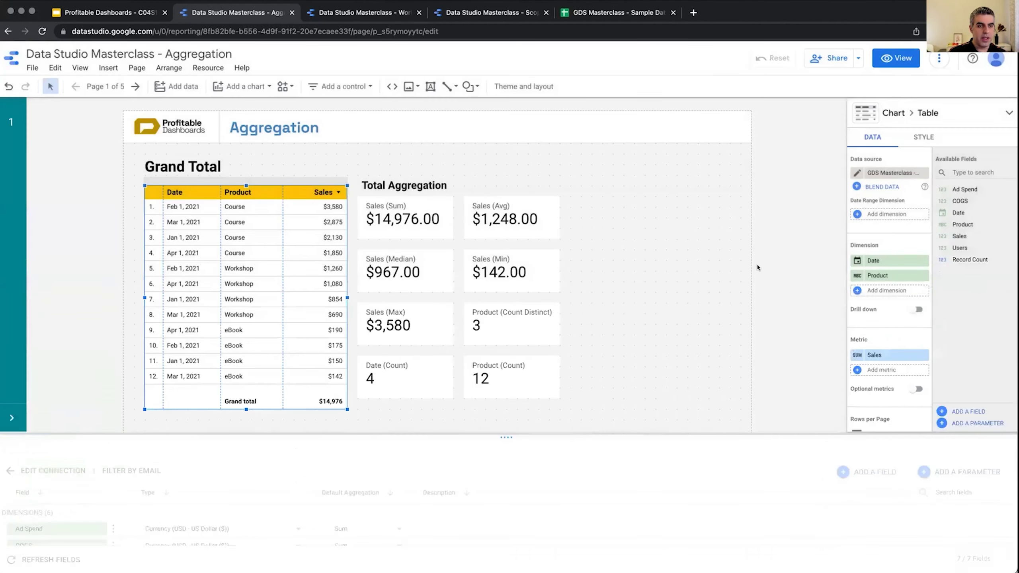
click(653, 243)
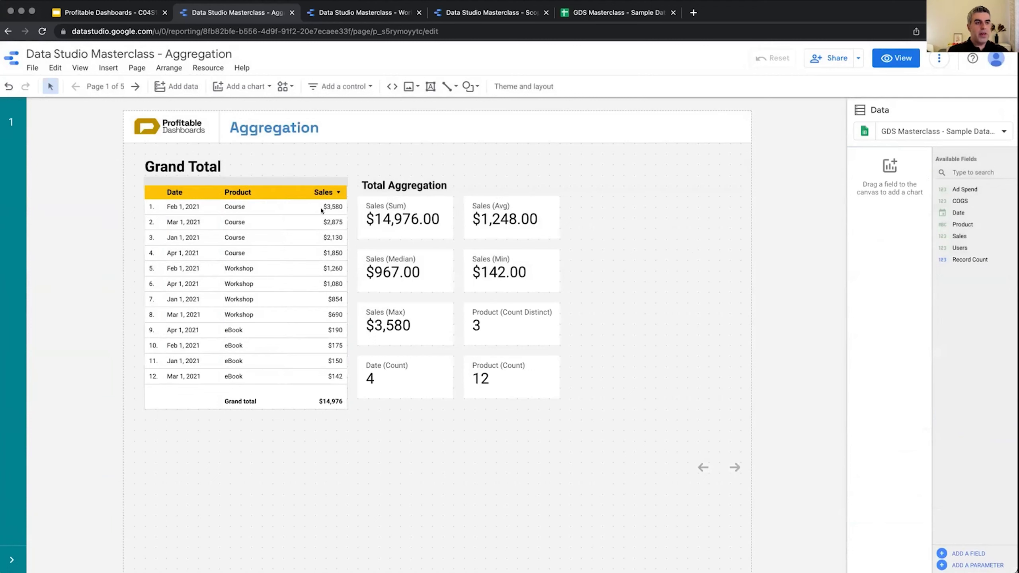
click(425, 219)
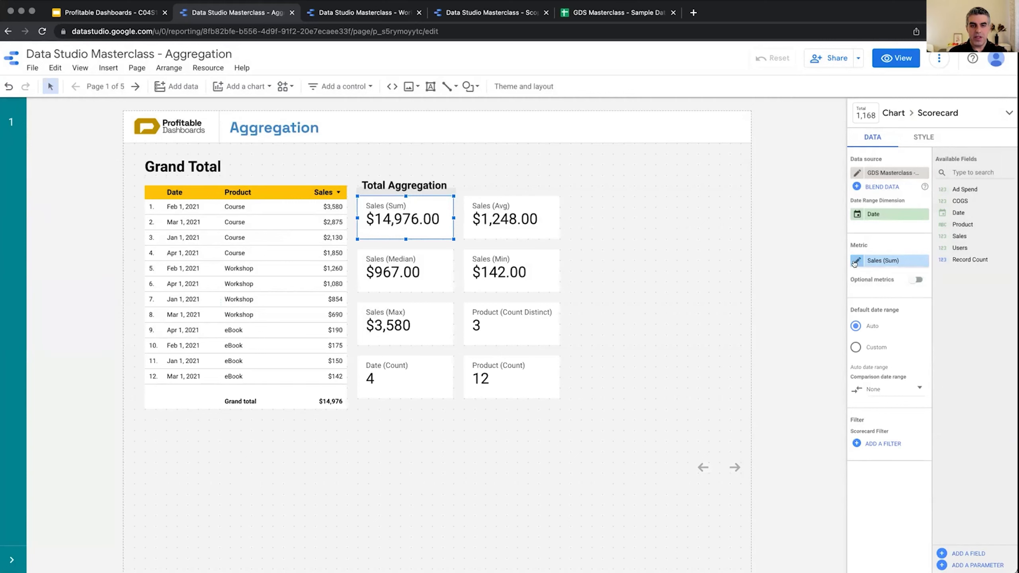
click(857, 261)
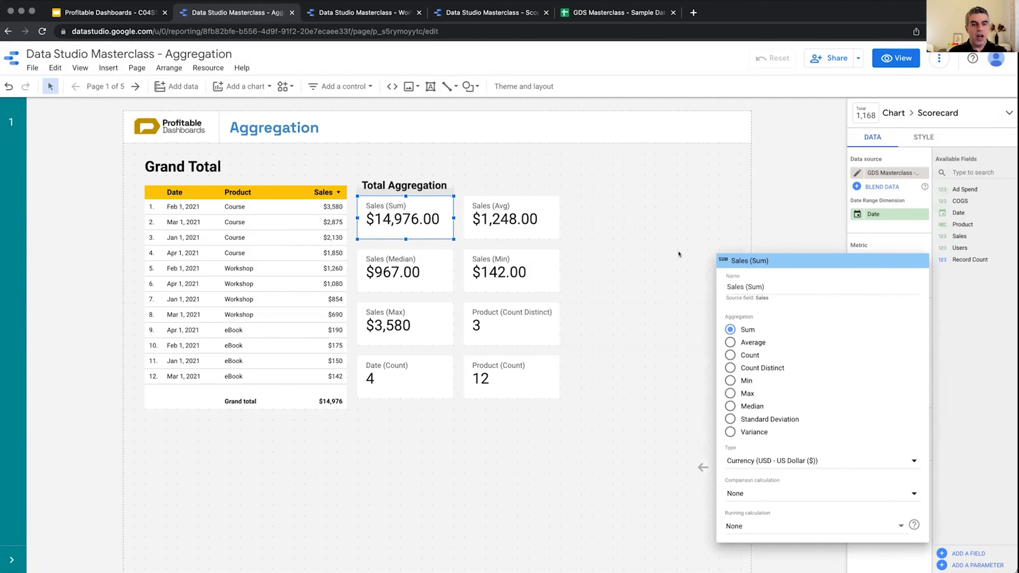
click(697, 284)
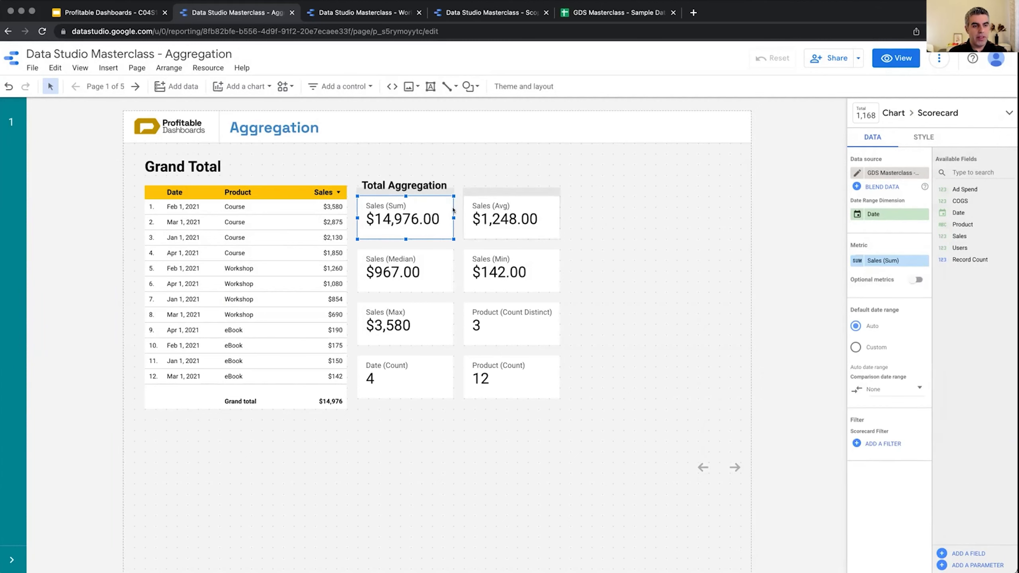
click(520, 220)
click(427, 207)
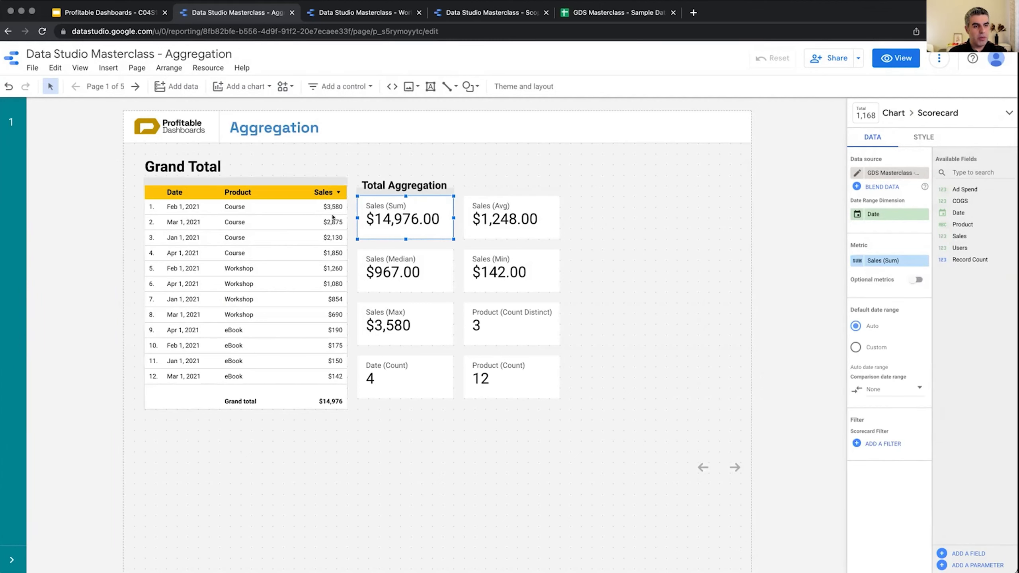
click(502, 223)
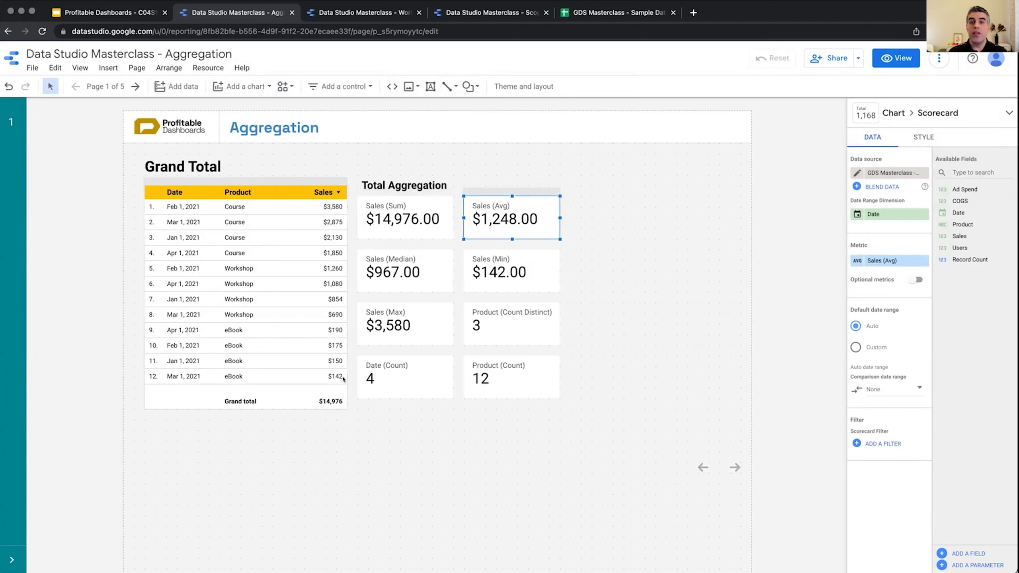
click(422, 273)
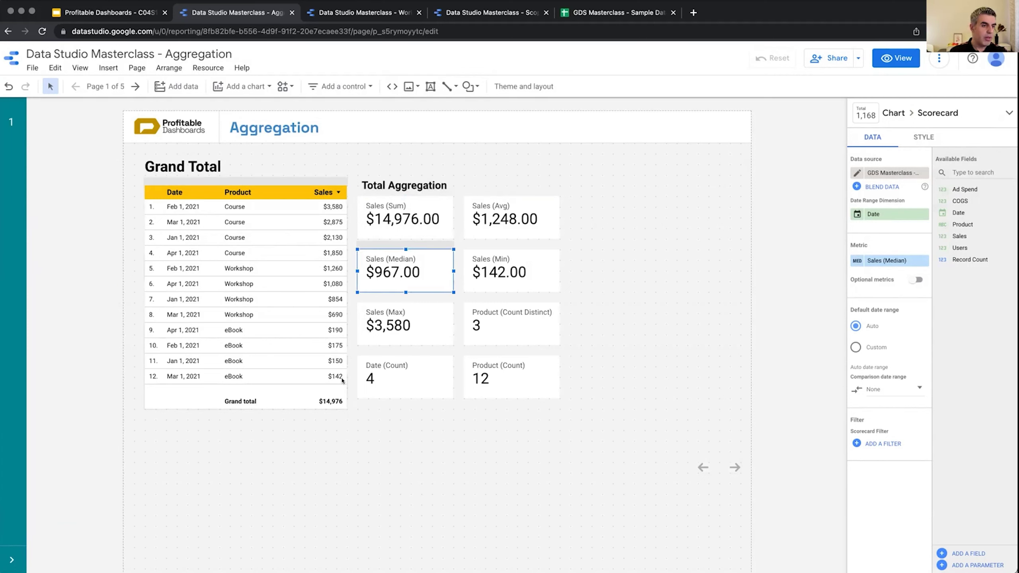
click(497, 270)
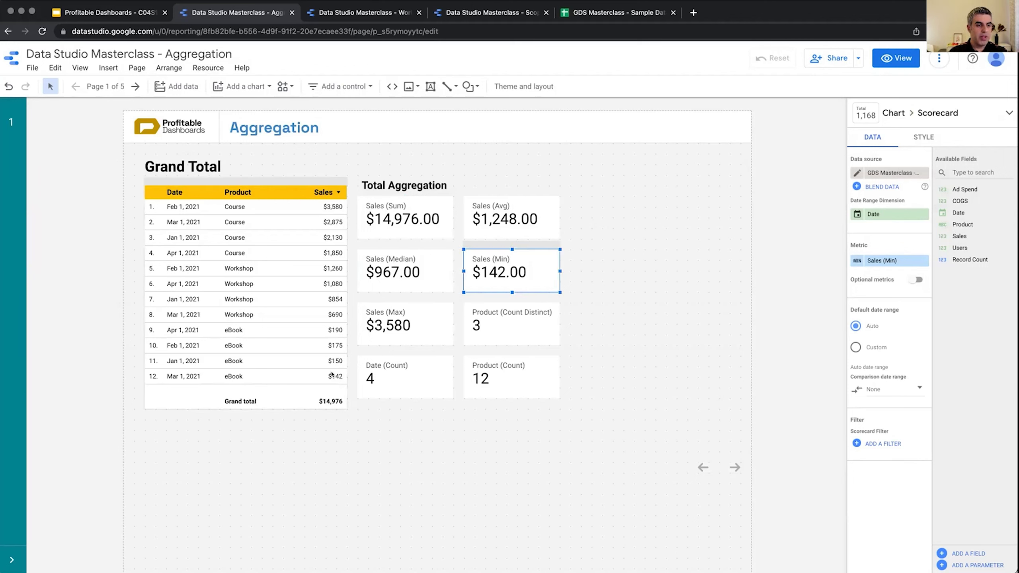
click(425, 328)
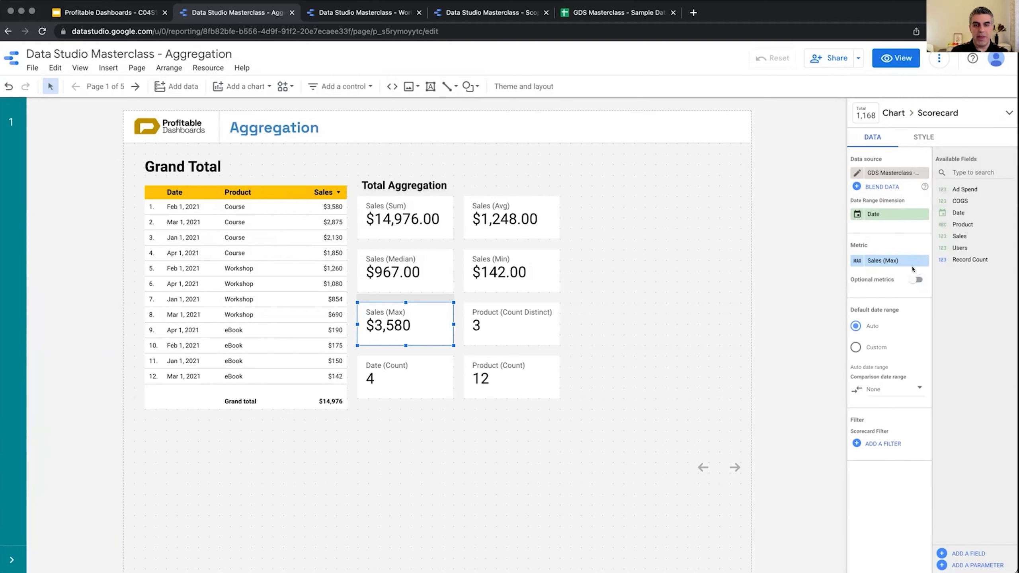
click(874, 261)
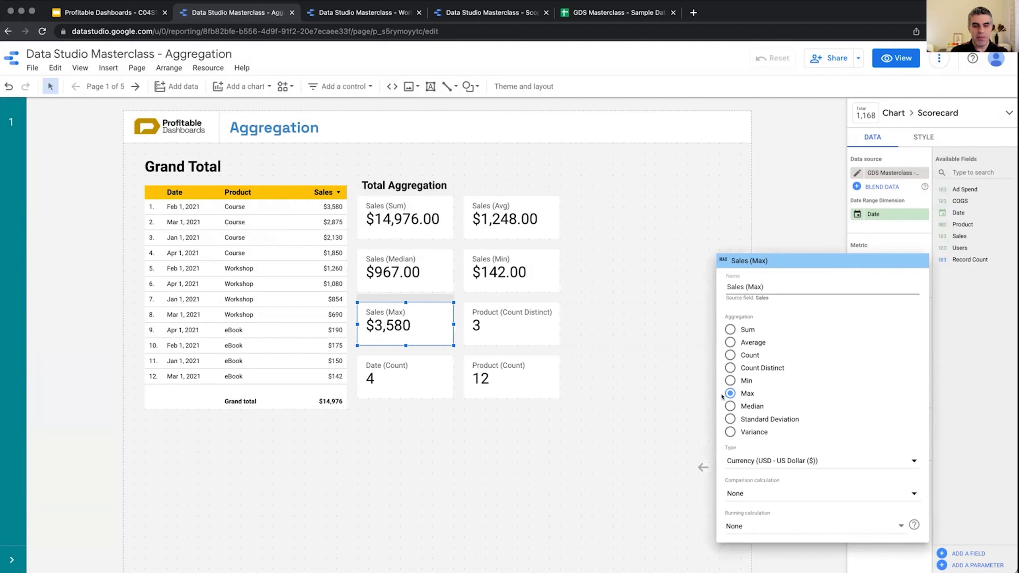
click(664, 306)
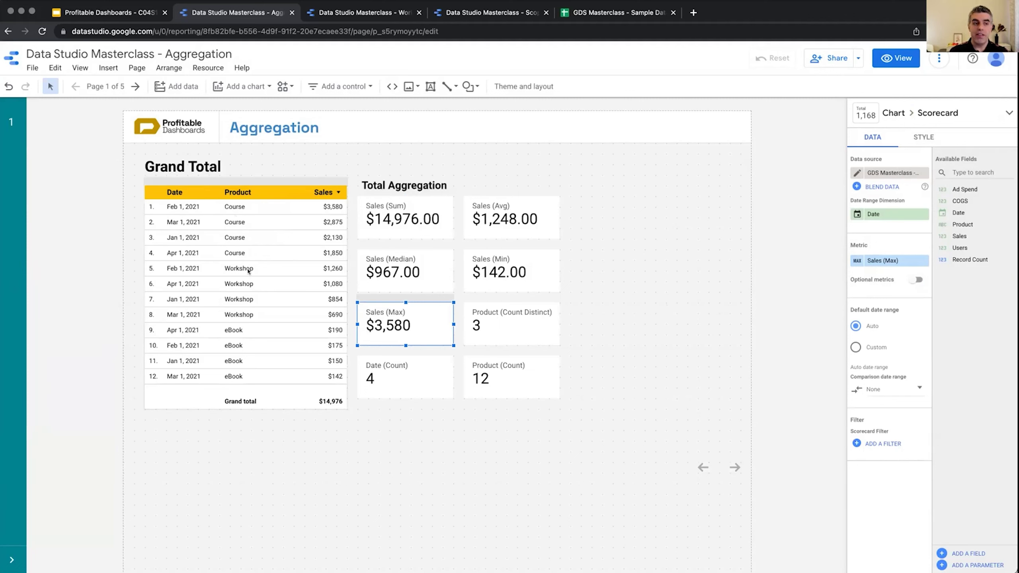
click(510, 338)
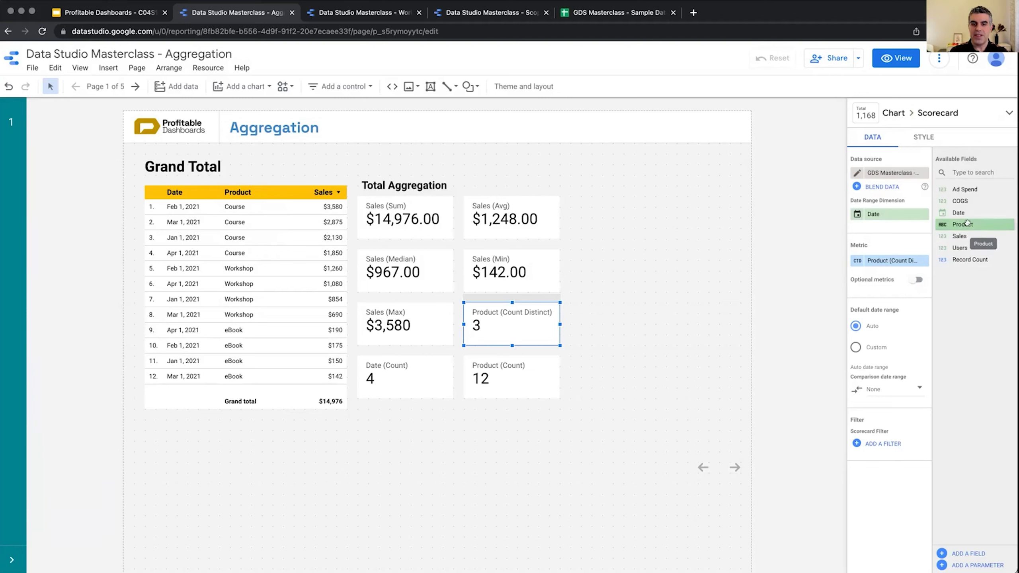
drag(966, 222, 885, 260)
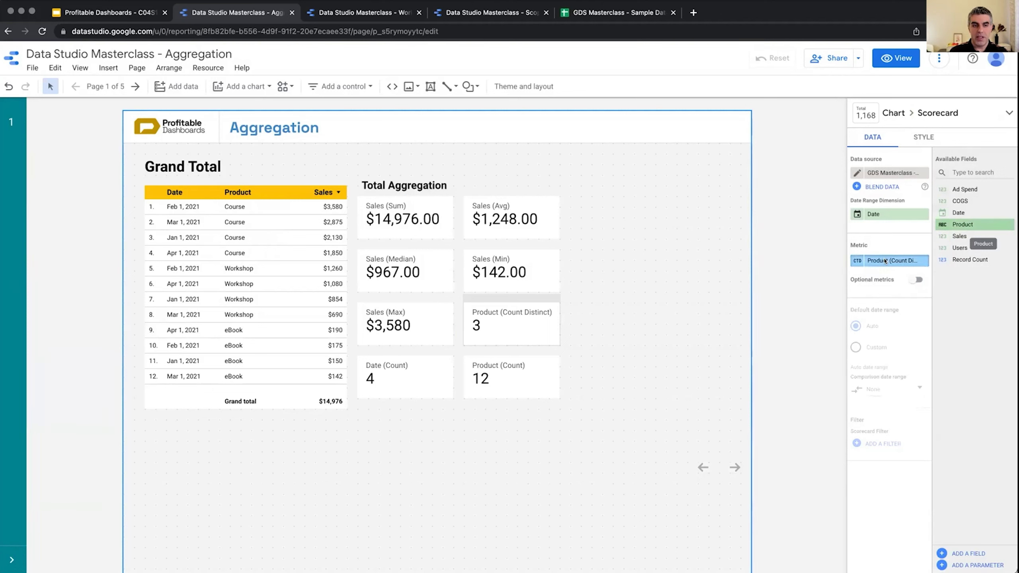
drag(885, 260, 884, 260)
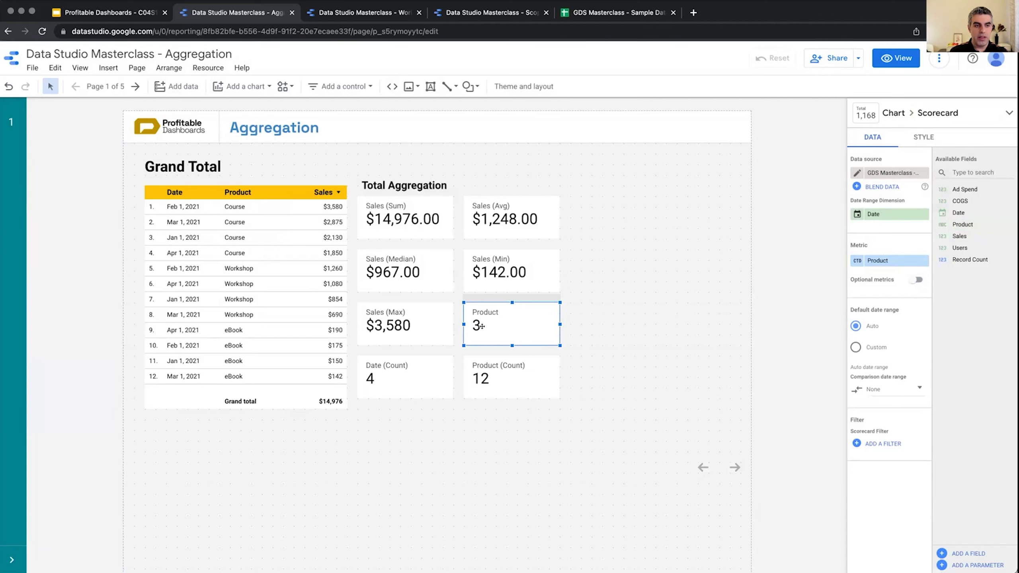
click(858, 260)
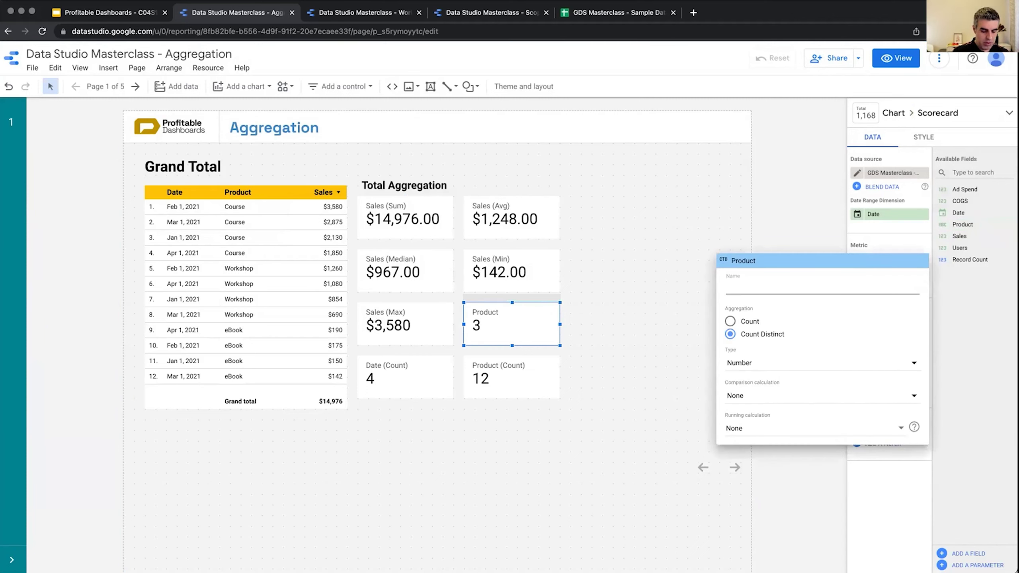
text(Product)
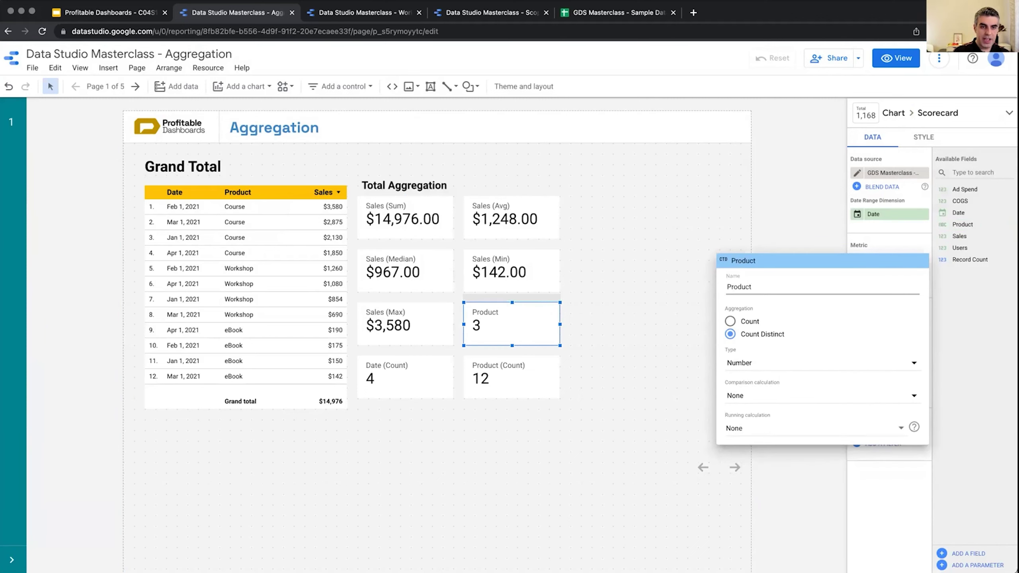
text( ())
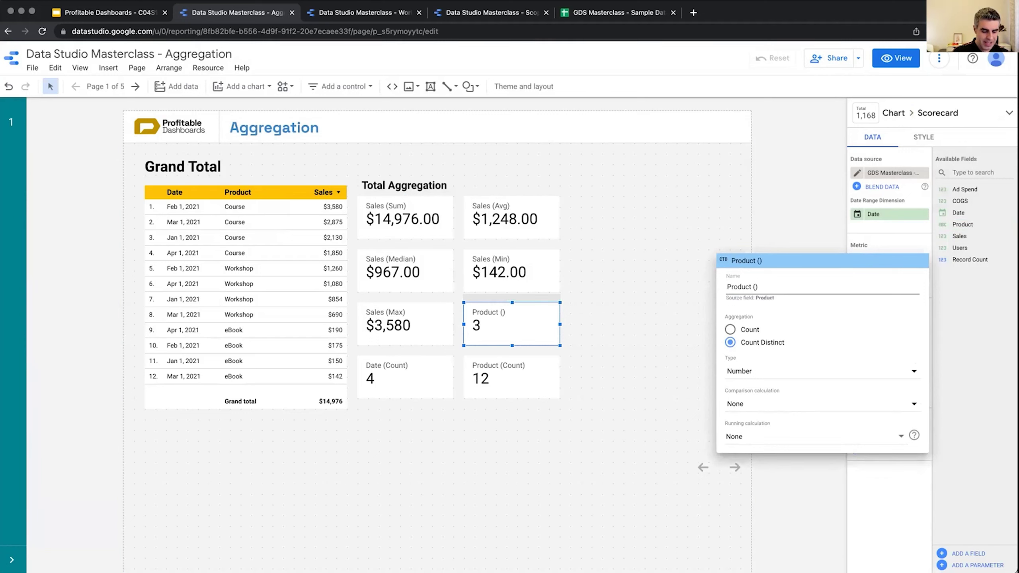
key(Left)
text(Count Distinct)
click(797, 329)
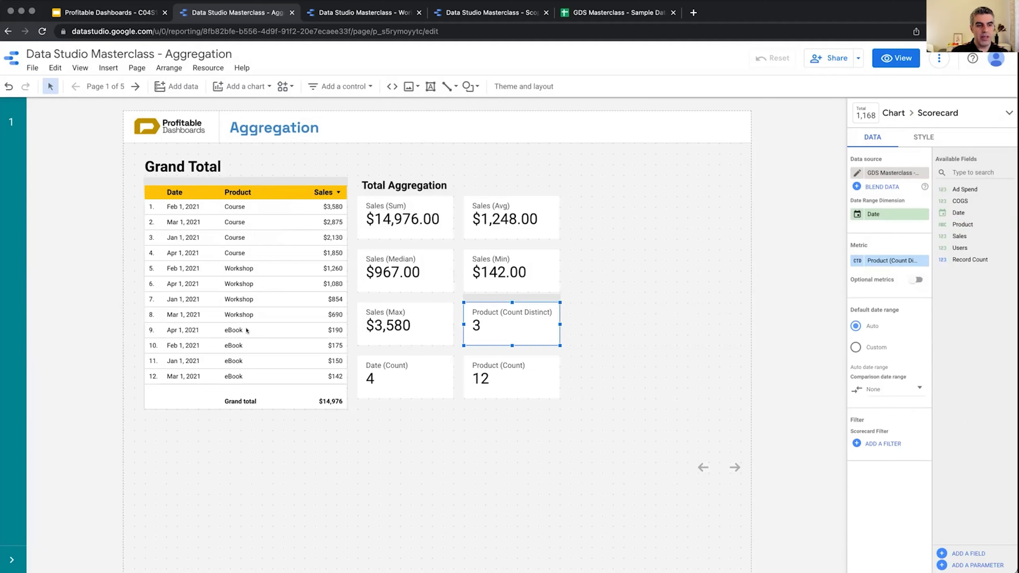
click(523, 374)
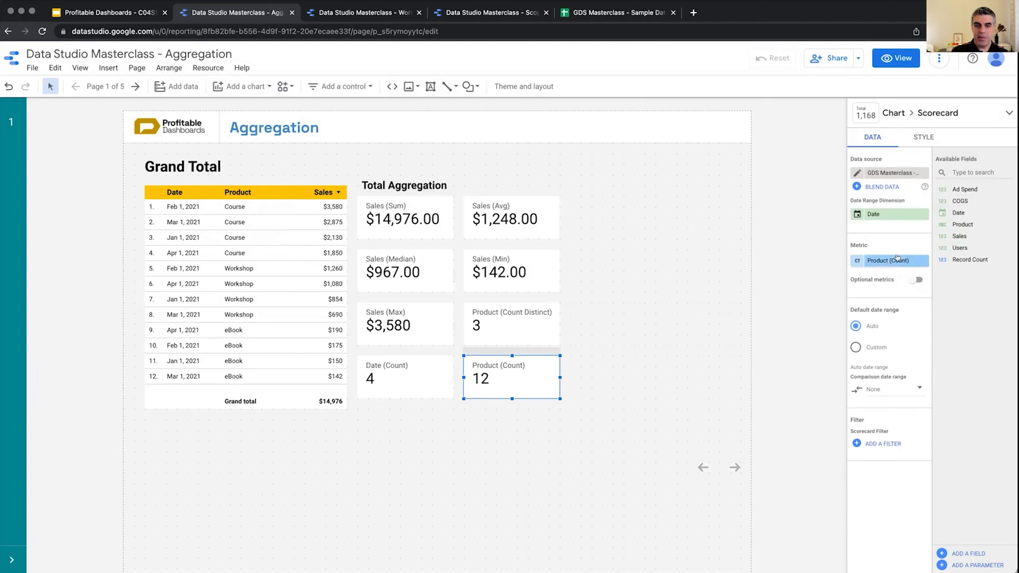
click(855, 261)
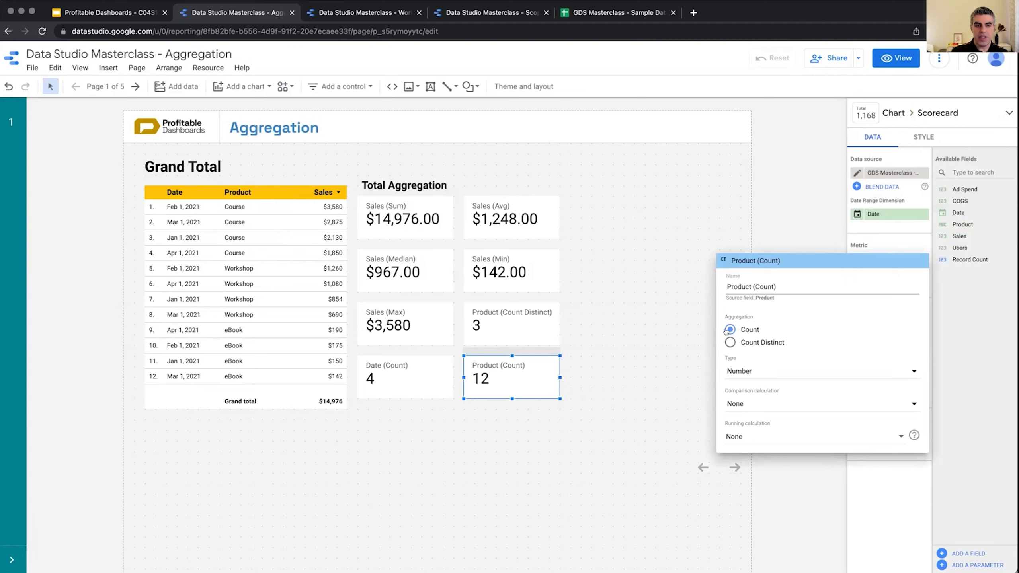
click(683, 329)
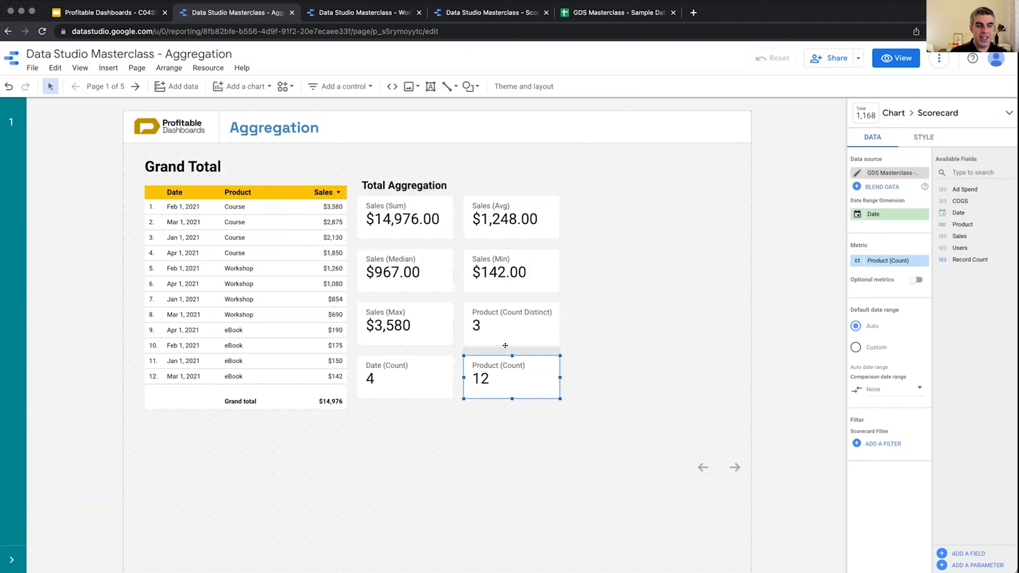
Step: Select the Product (Count Distinct) and Date (Count) scorecards
click(507, 328)
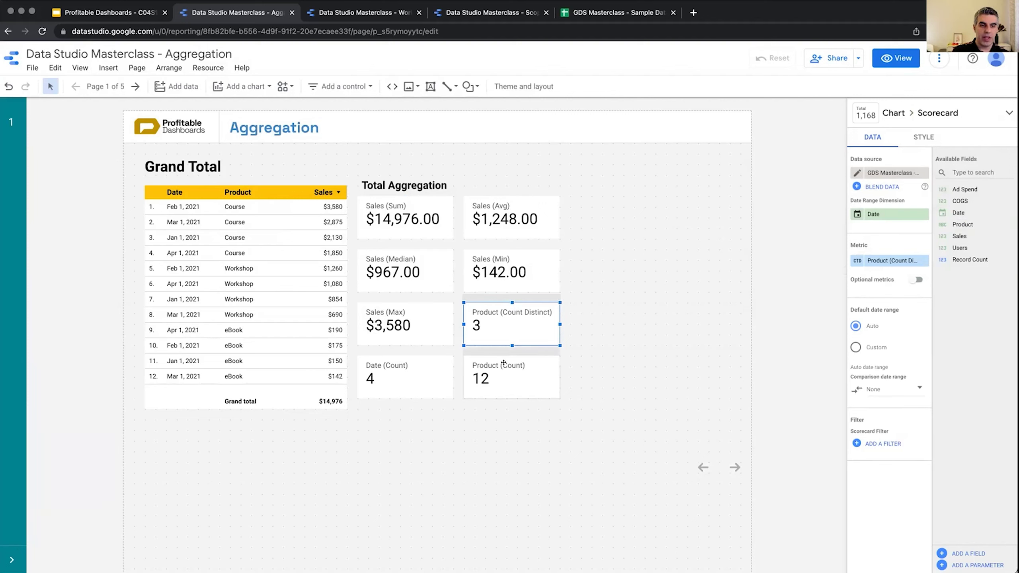
click(413, 382)
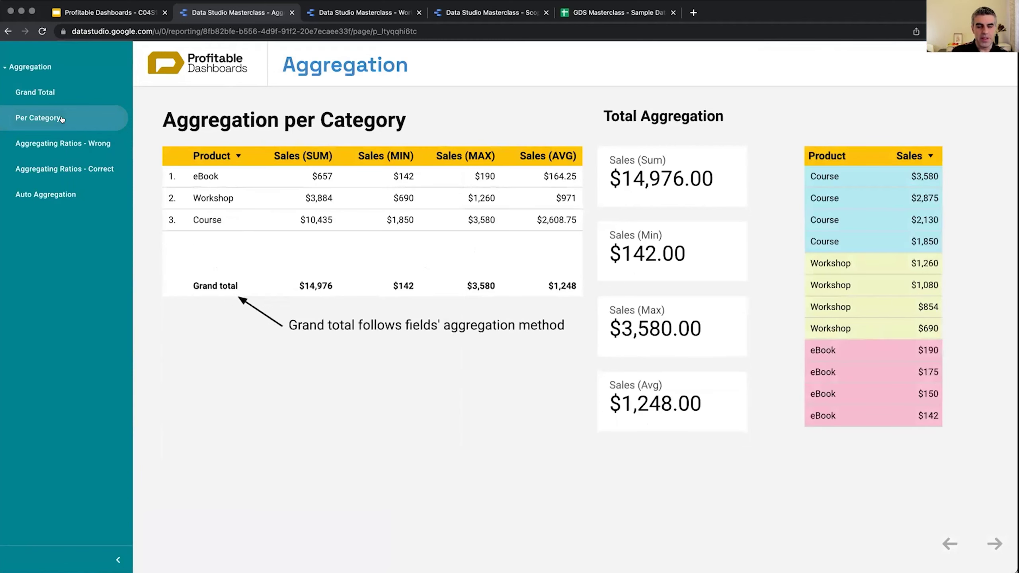
Step: Switch between the Grand Total and Per Category pages, ending on Grand Total in edit mode
click(40, 89)
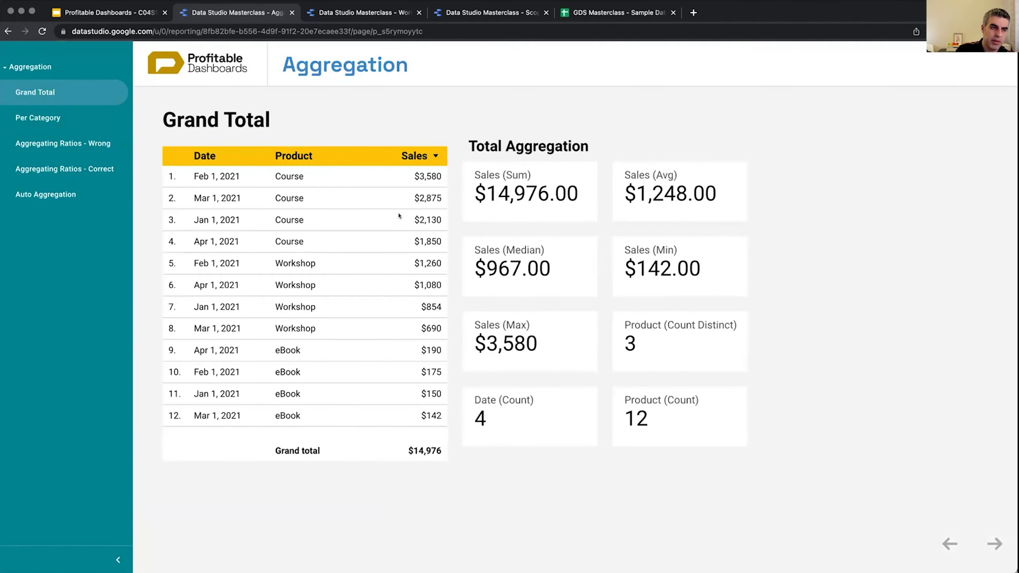
click(56, 119)
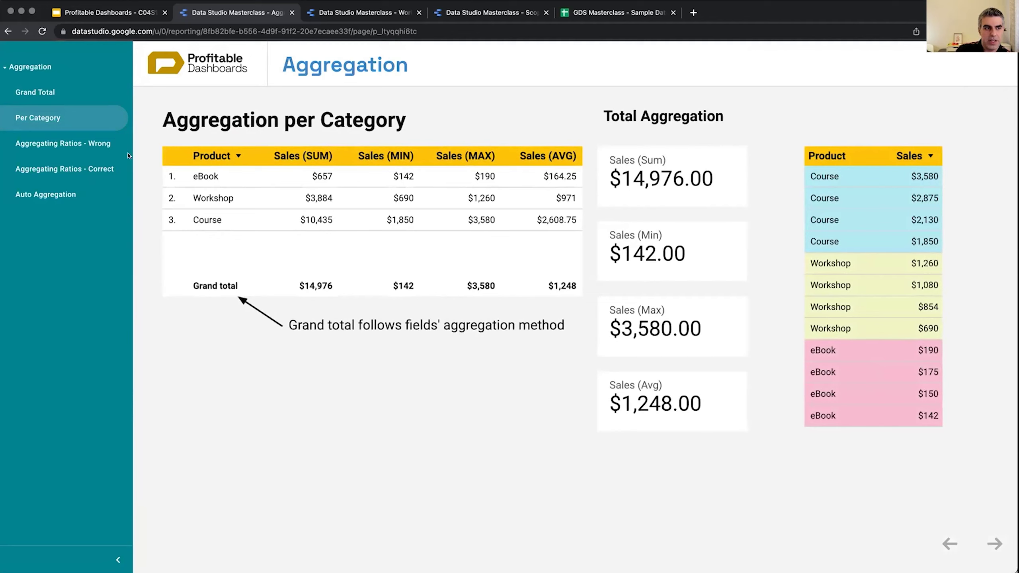
click(43, 95)
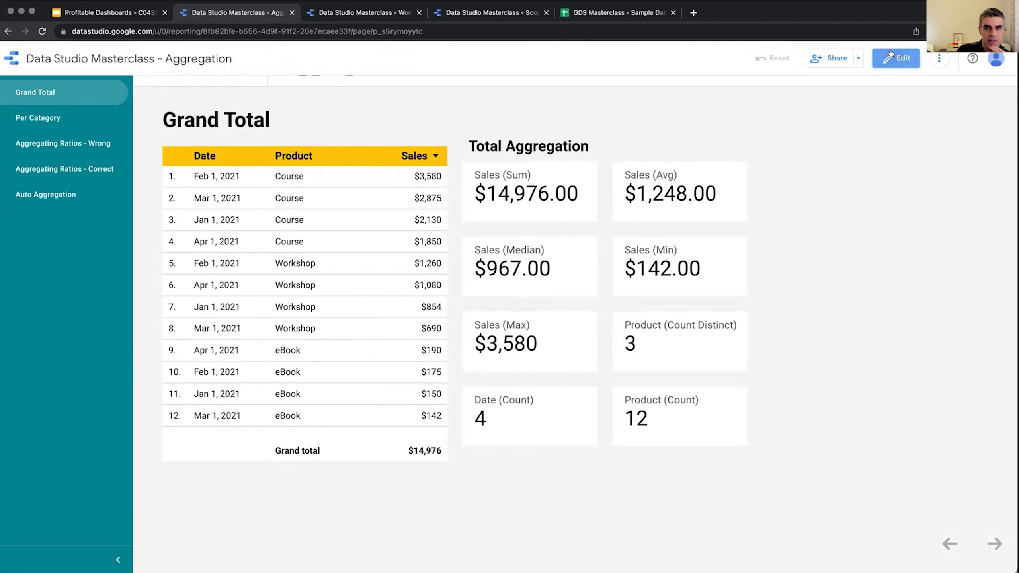
click(896, 57)
click(248, 210)
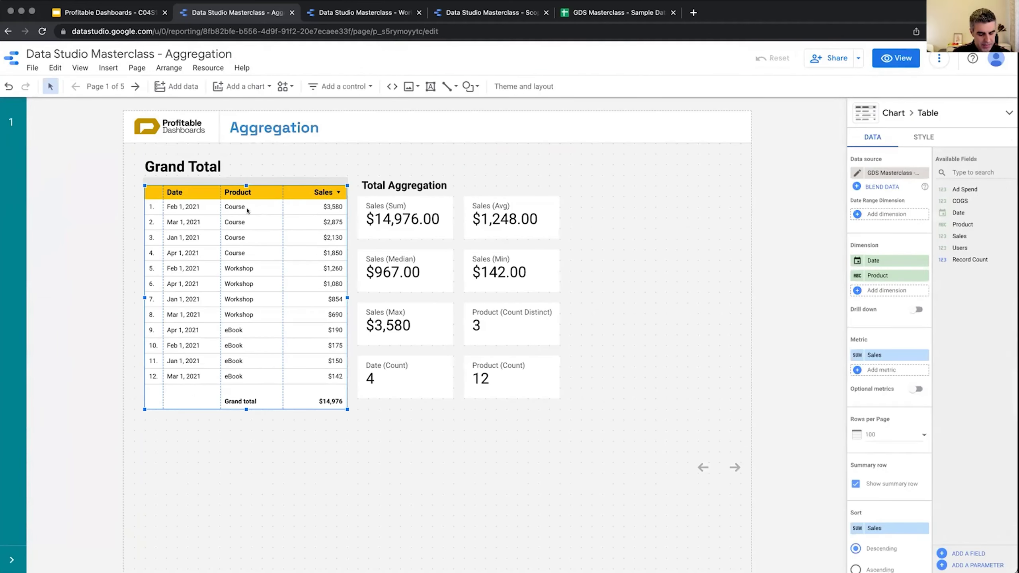
drag(247, 211, 680, 253)
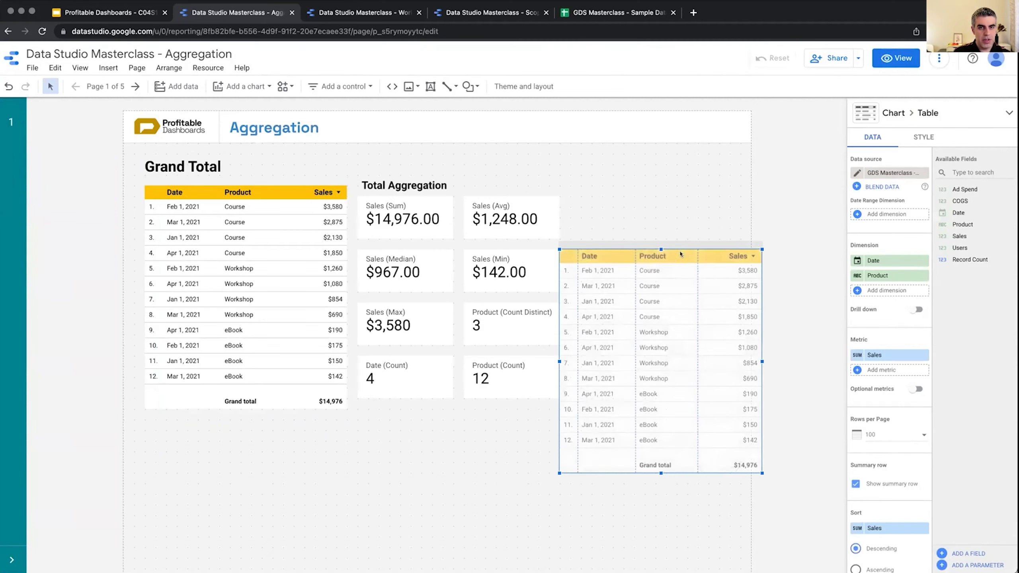
click(922, 261)
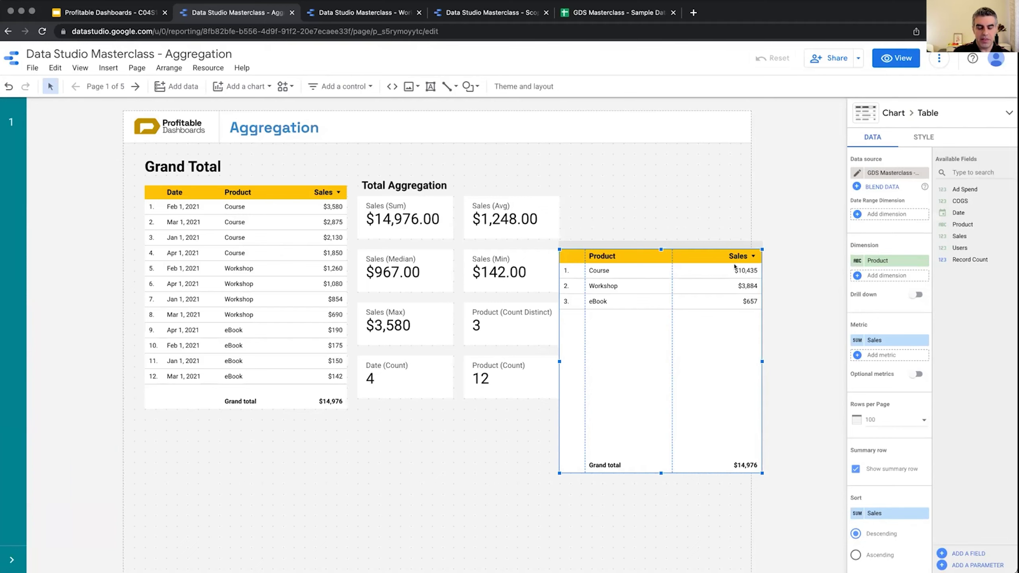
Step: Delete the temporary per-product table and view the Aggregation per Category page
key(Delete)
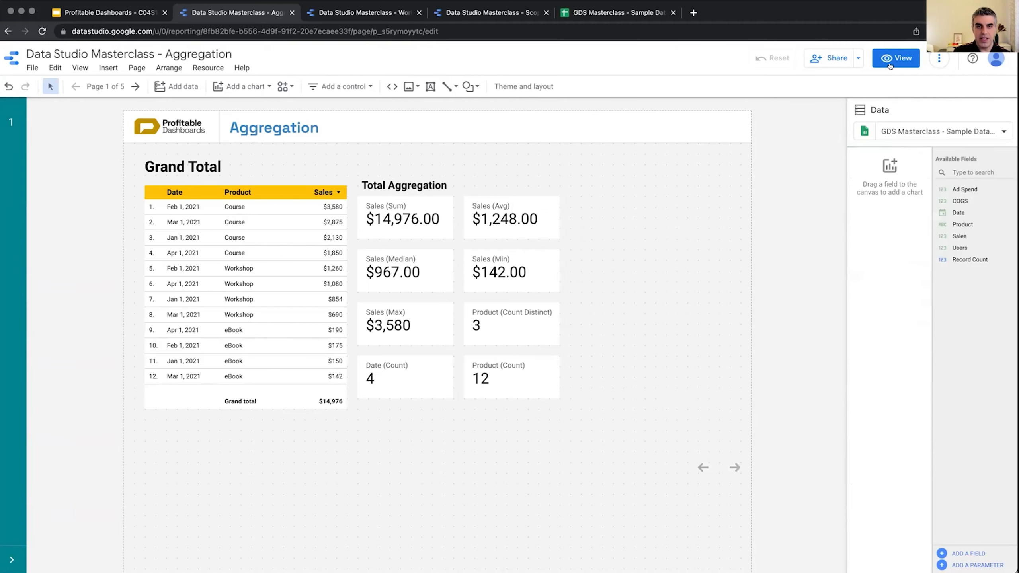
click(893, 59)
click(50, 119)
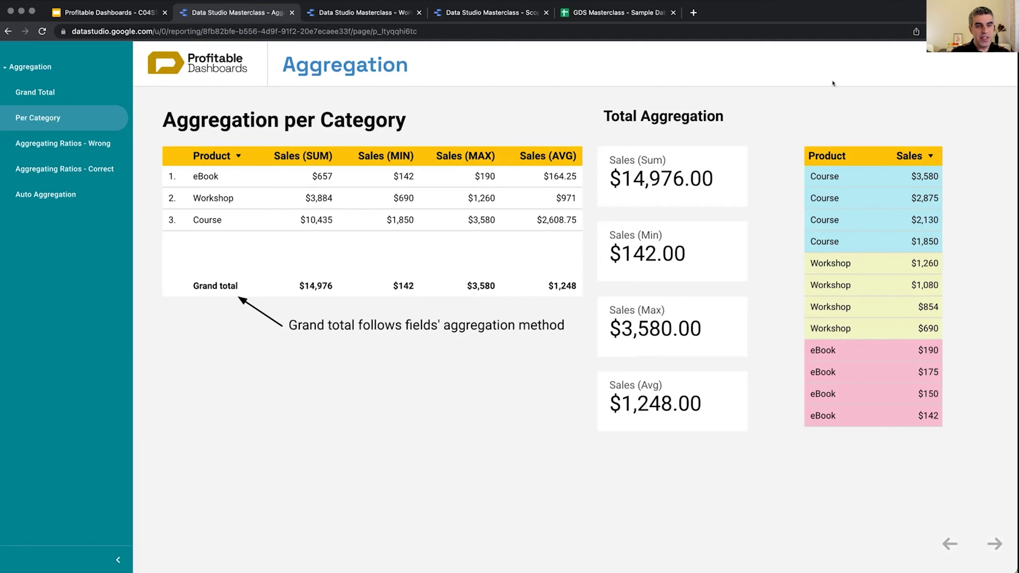
click(896, 57)
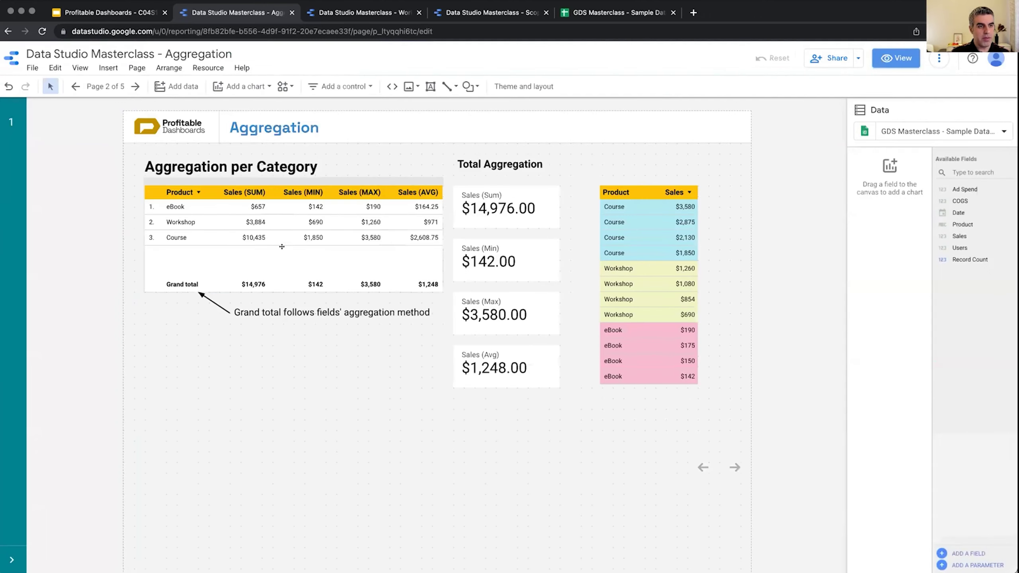
click(274, 244)
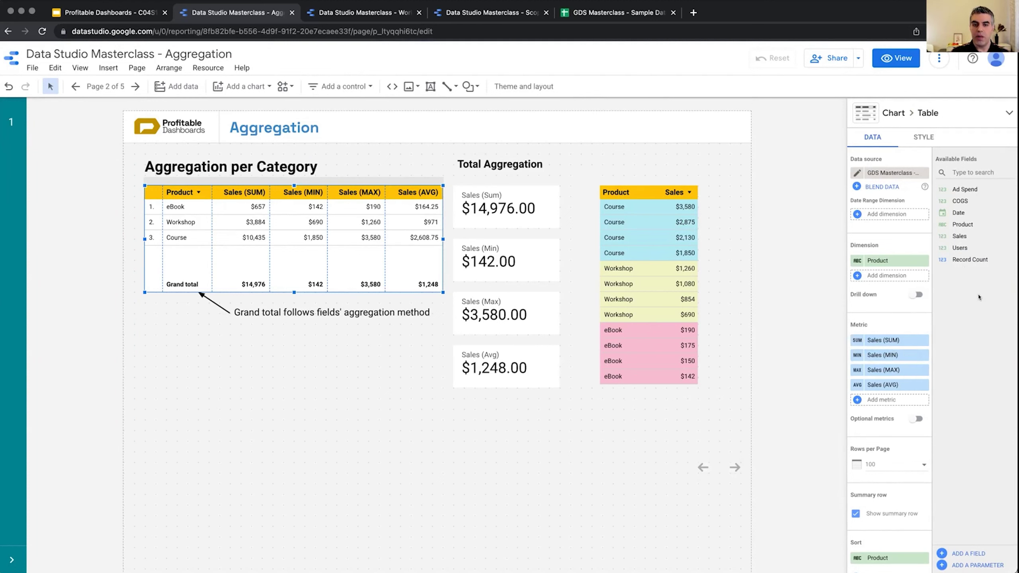
drag(961, 247, 879, 400)
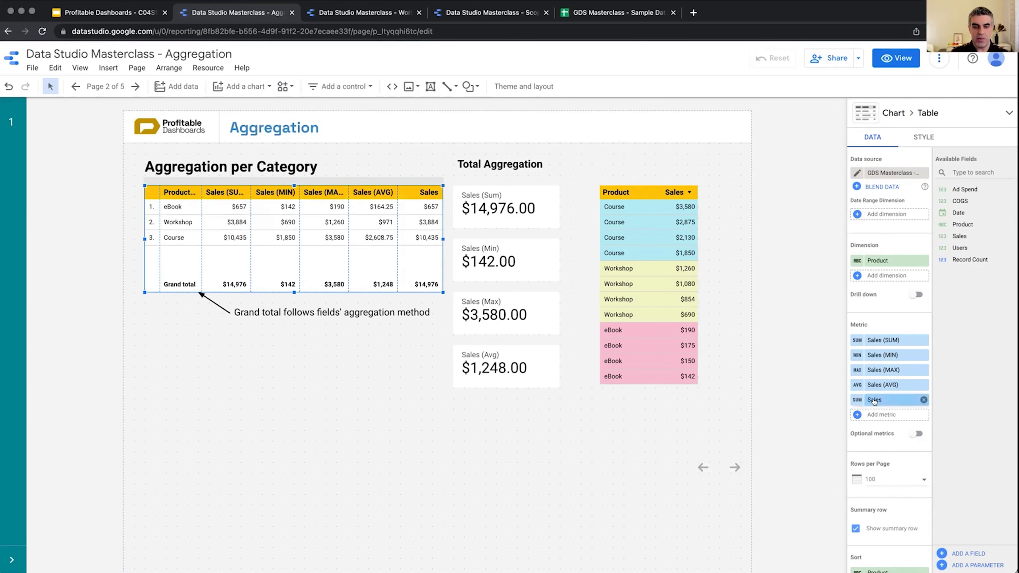
click(891, 400)
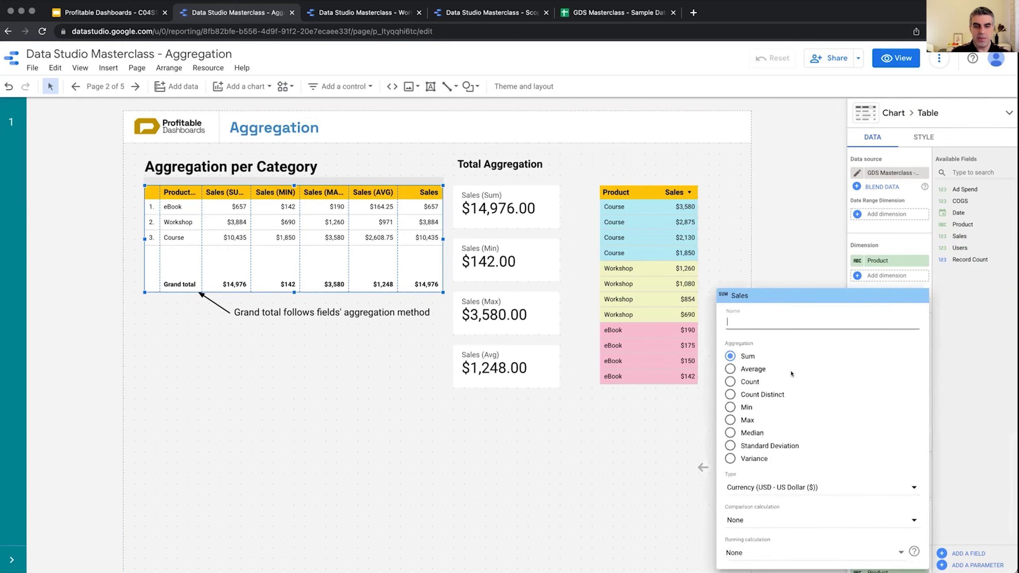
click(817, 262)
click(924, 399)
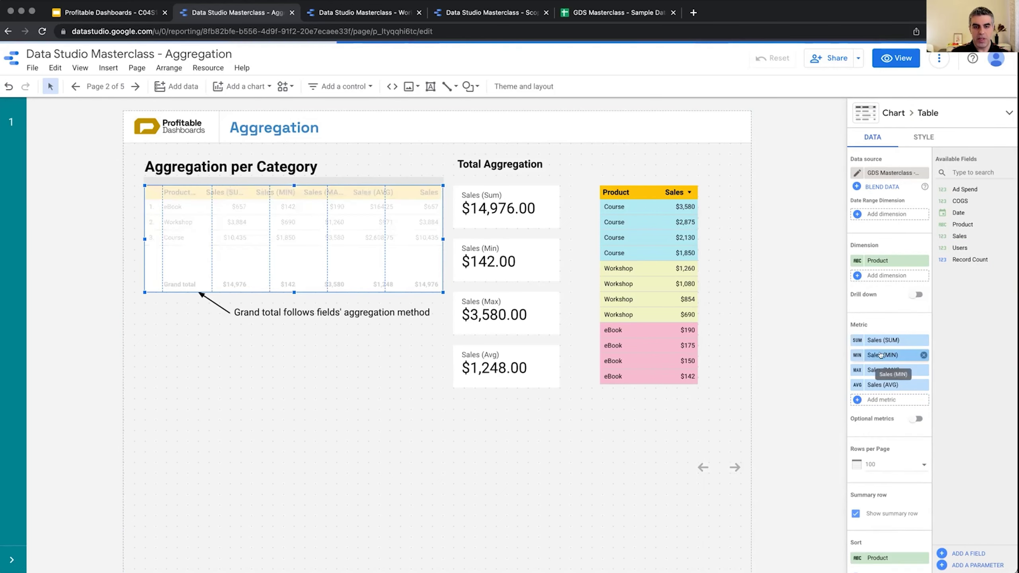
click(855, 357)
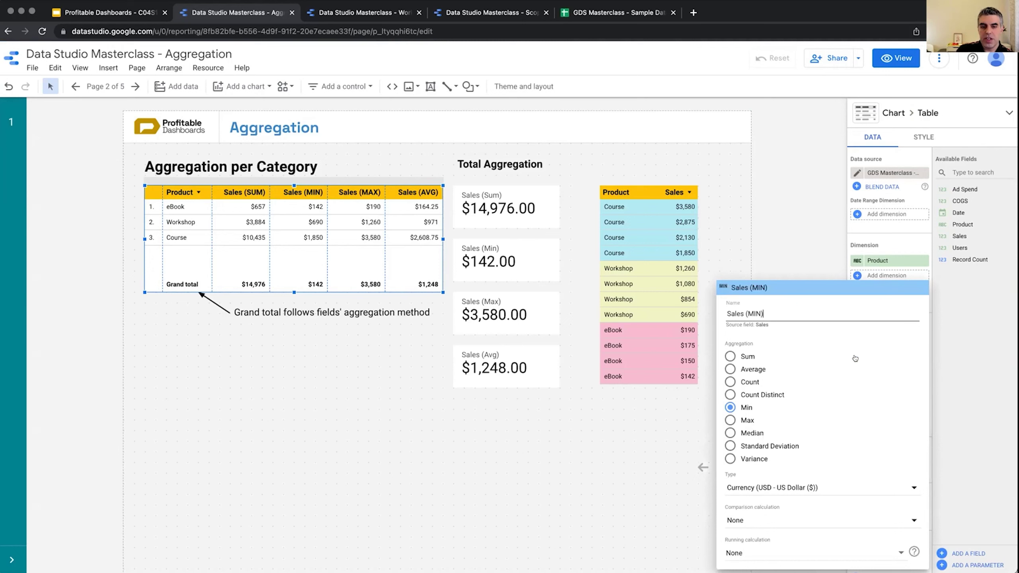
click(783, 243)
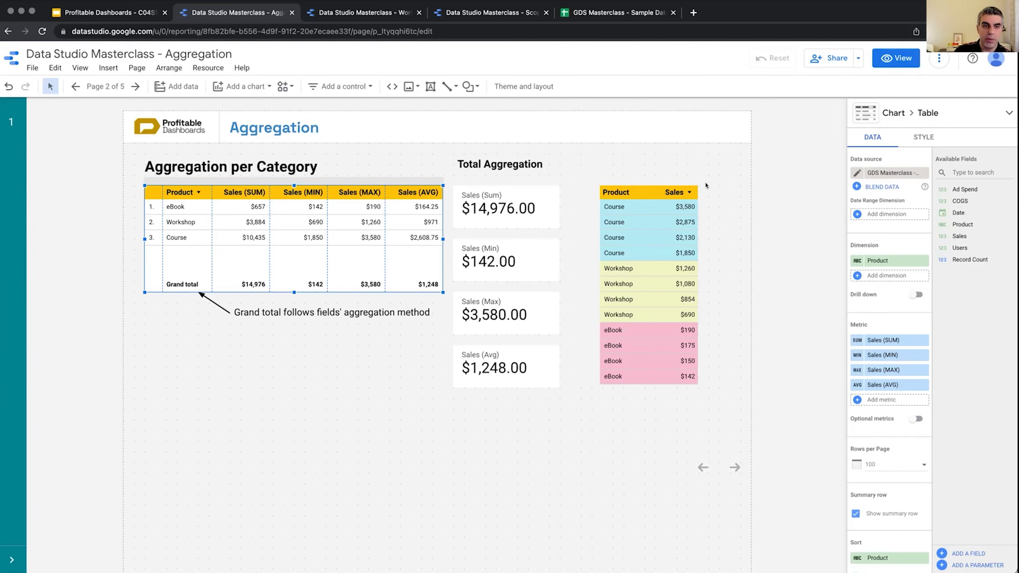
Step: Return the report to view mode on the Per Category page
click(890, 59)
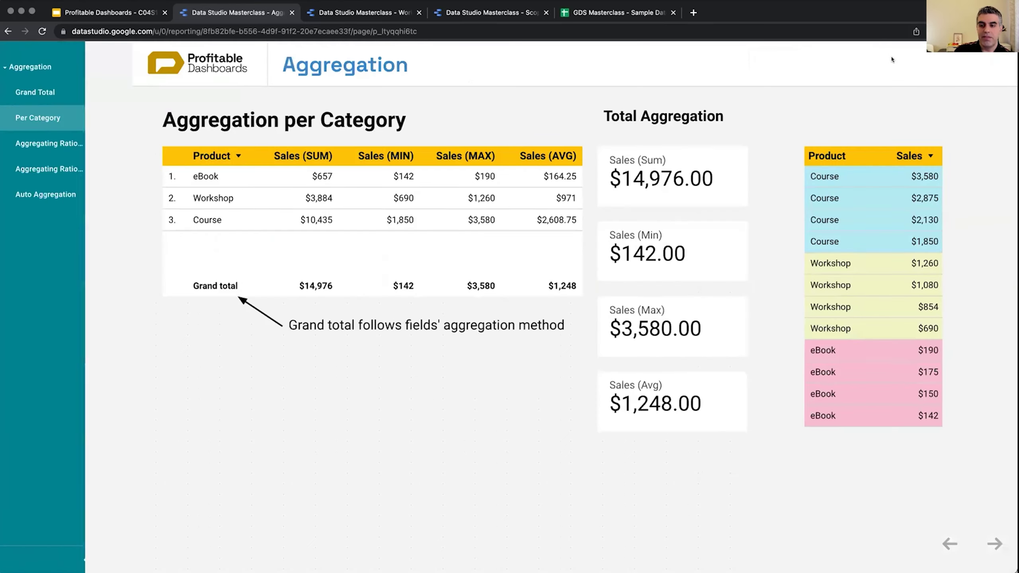